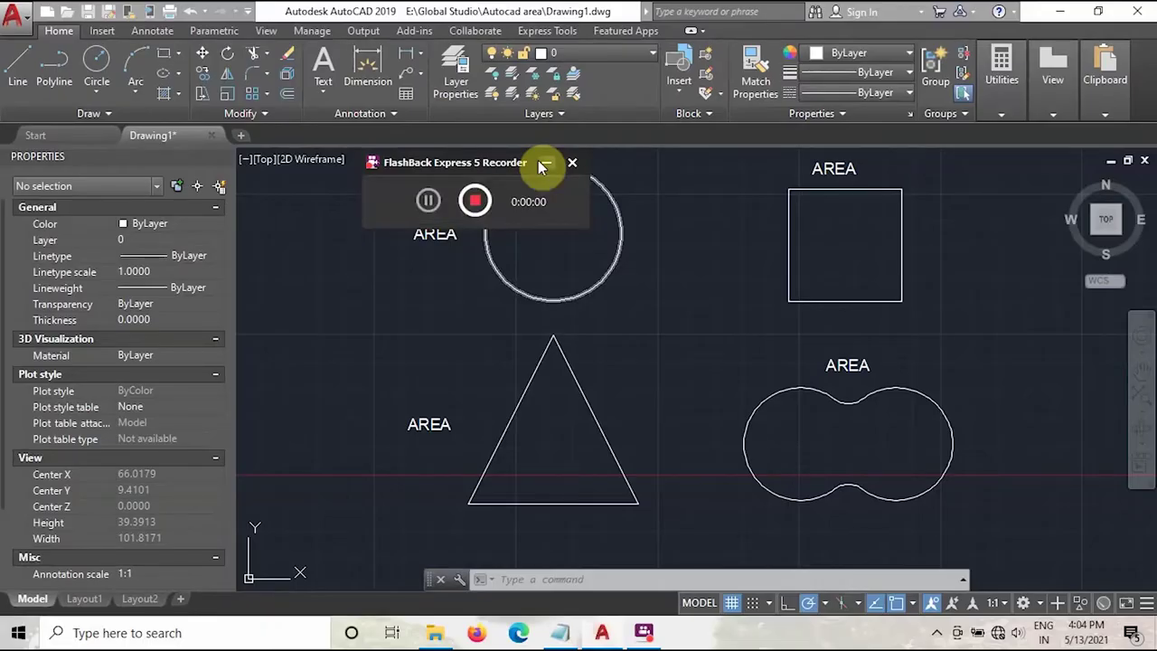
Move the square onto the circle's spot beside the left AREA label.
click(544, 164)
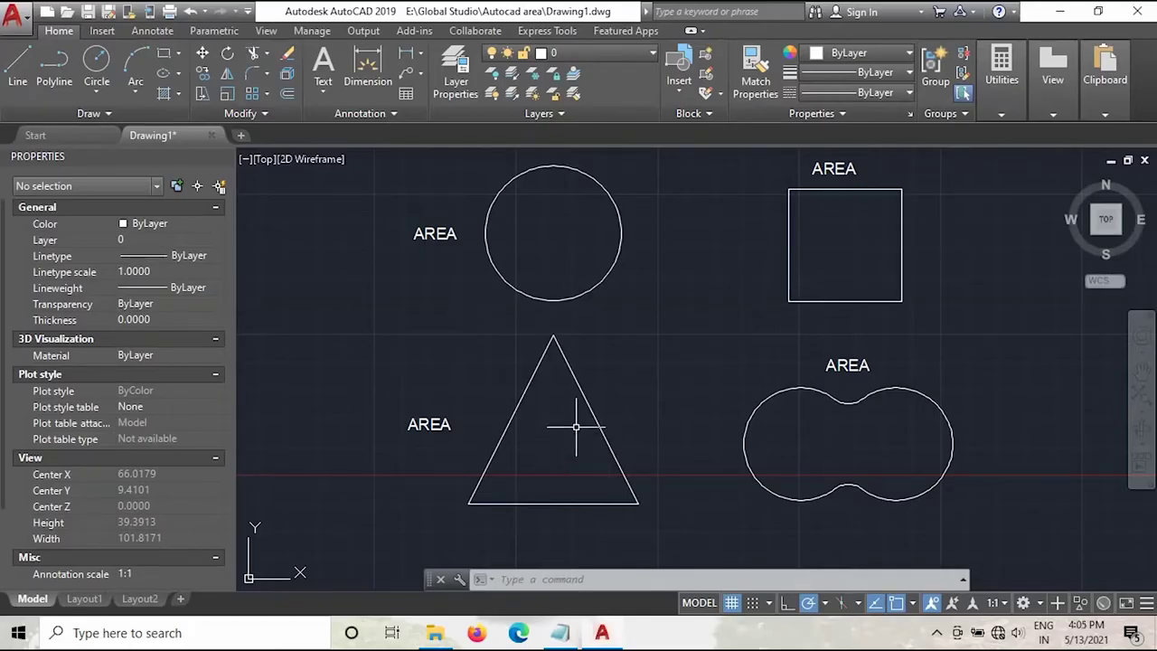
click(606, 272)
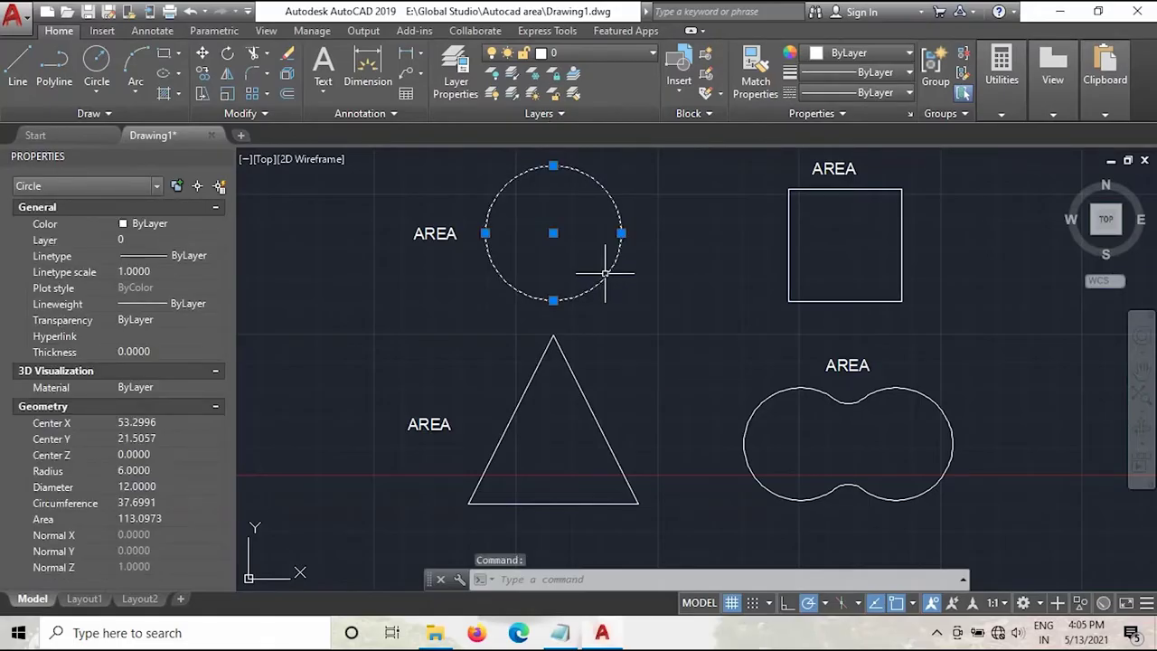
key(Escape)
key(Escape)
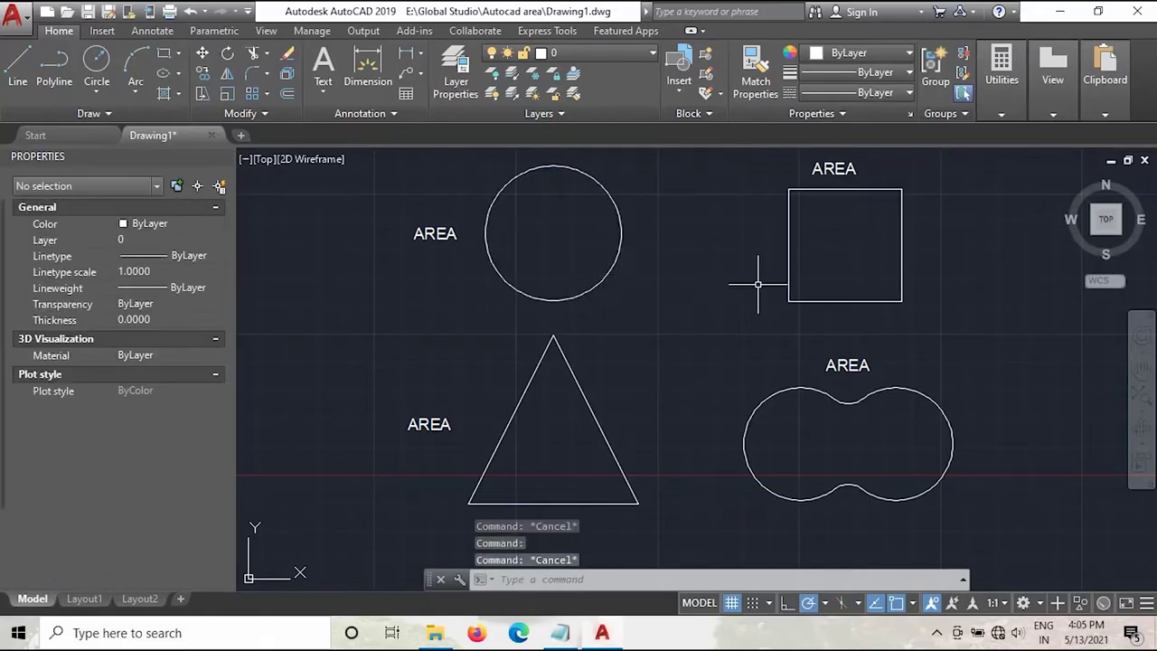
click(787, 260)
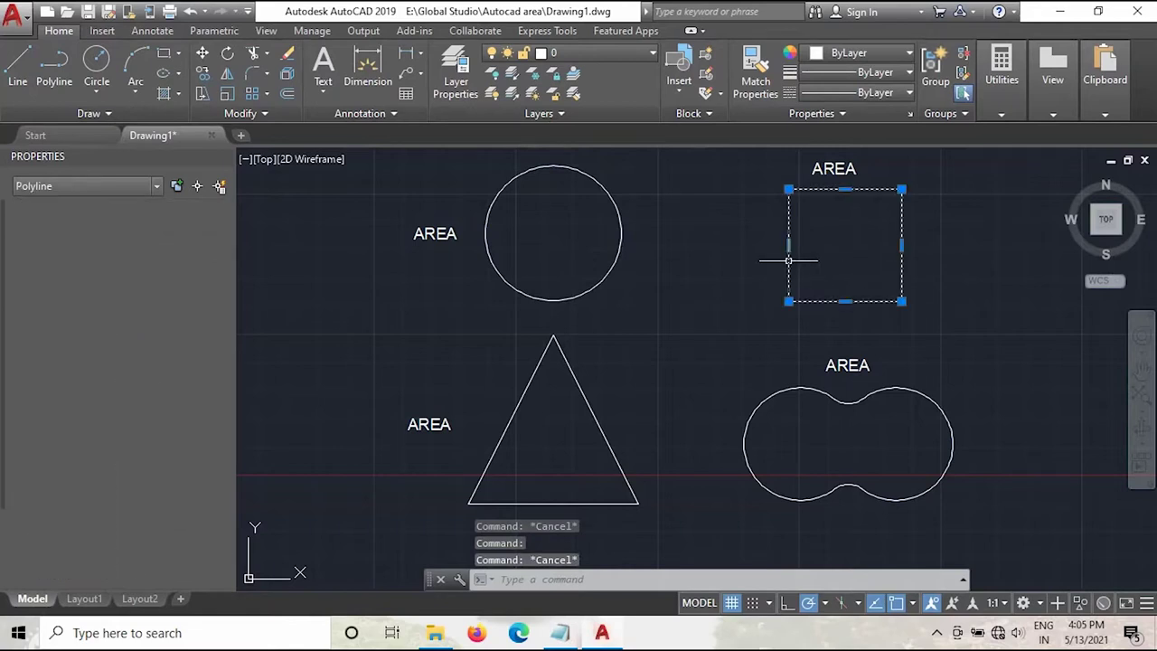
text(m)
key(Return)
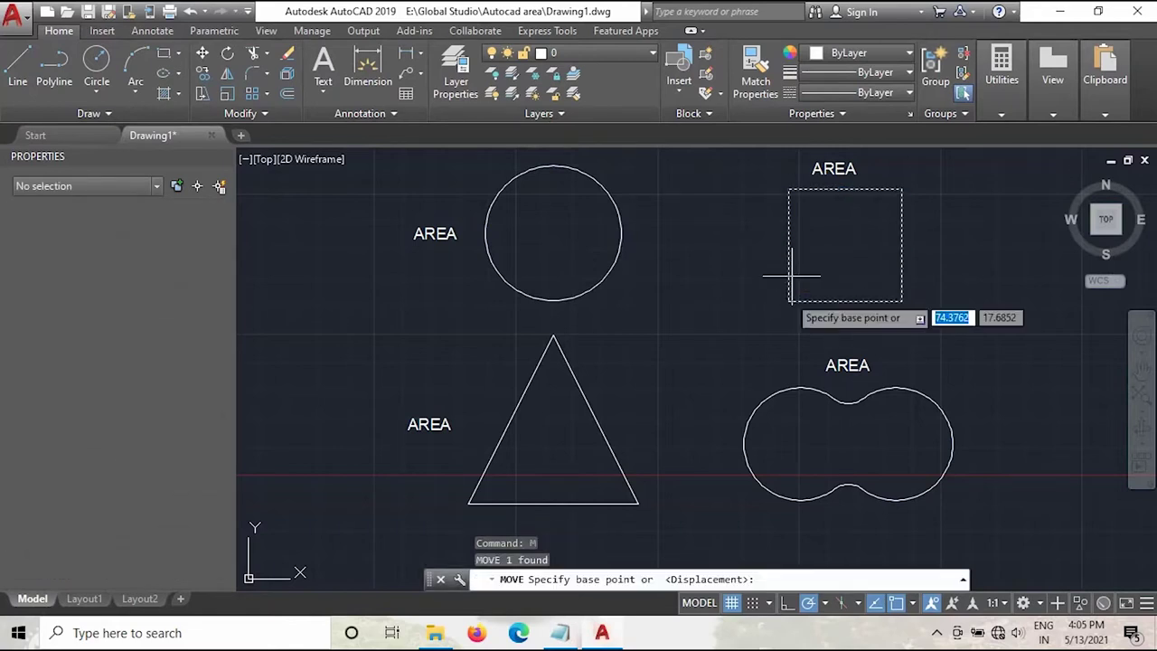
click(789, 301)
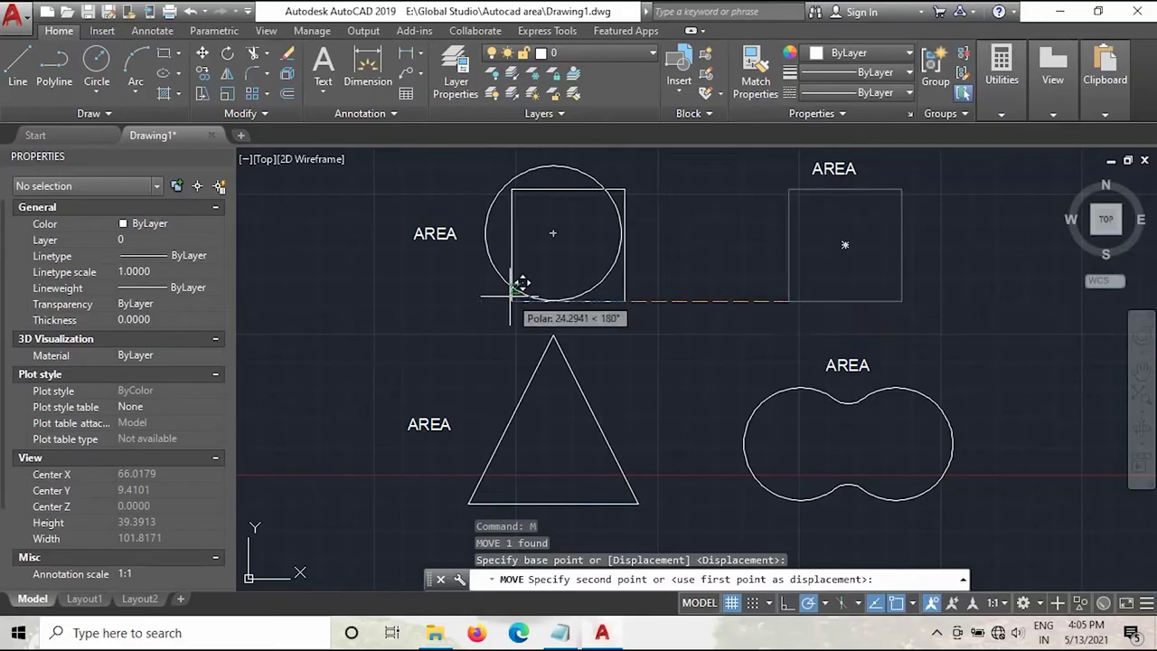
click(482, 301)
Move the circle rightward so it sits under the right AREA label.
click(506, 282)
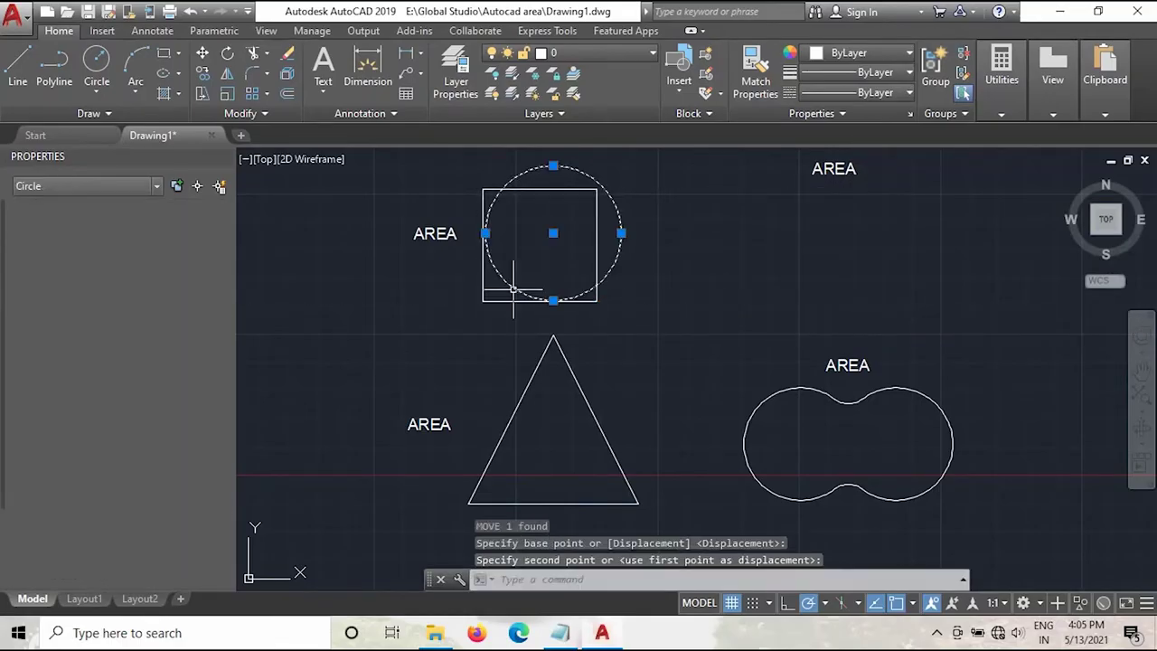
text(m)
key(Return)
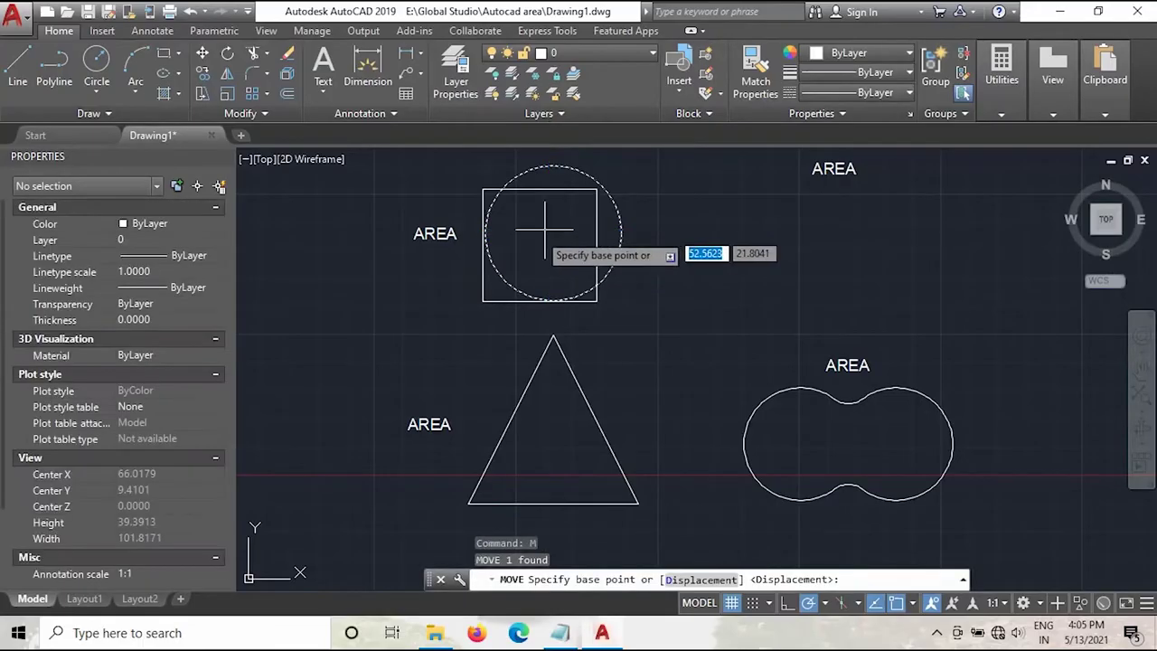
click(551, 233)
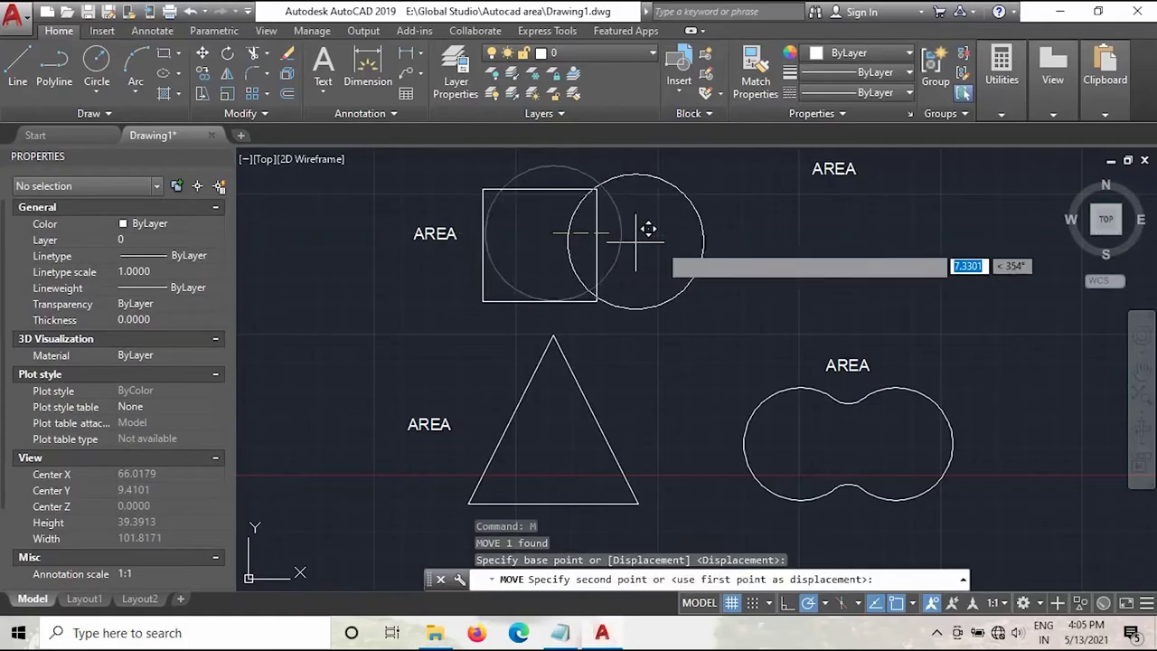
click(835, 248)
key(Escape)
key(Escape)
key(Escape)
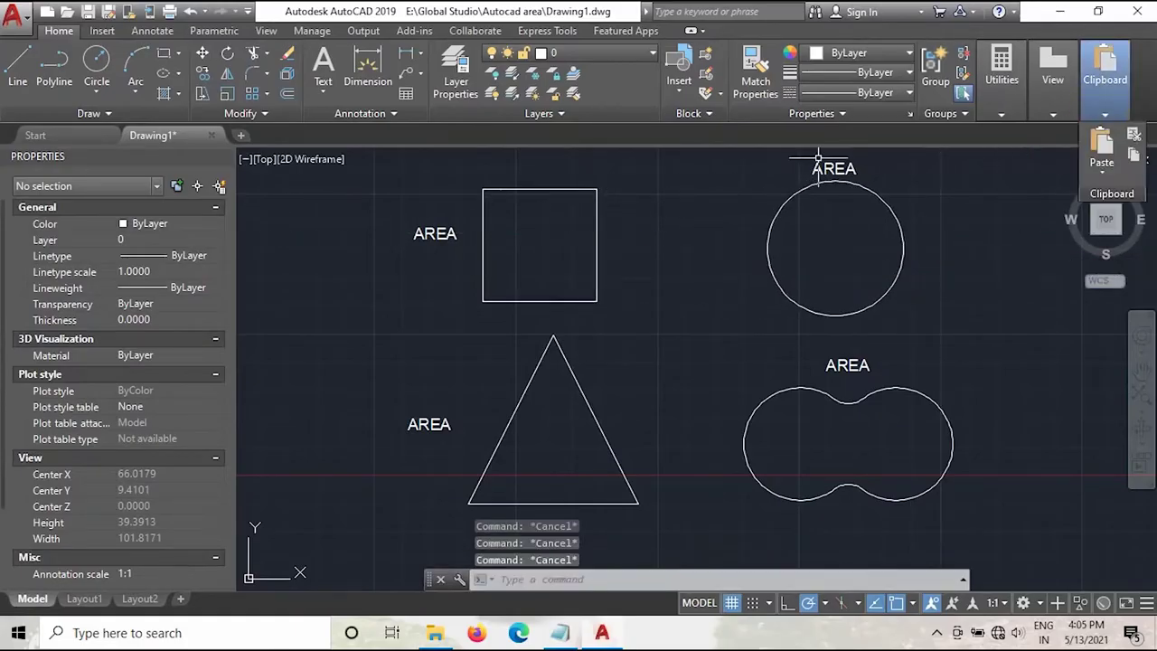
Measure the square as an object, reading Area 100 and Perimeter 40.
click(1003, 116)
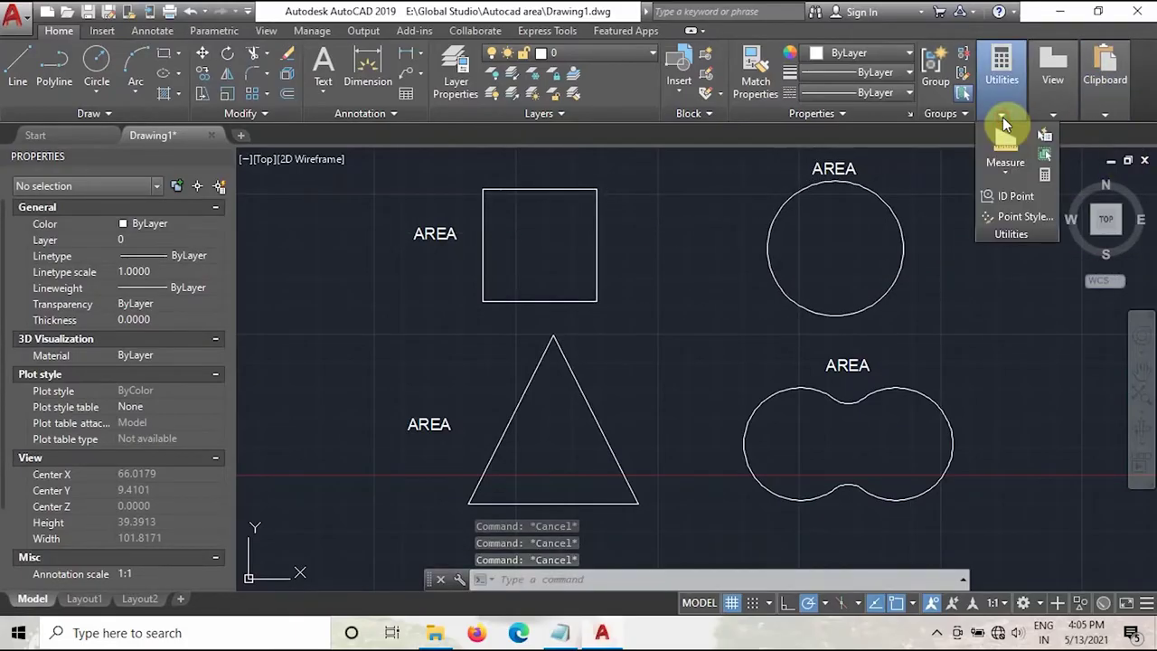
click(1001, 173)
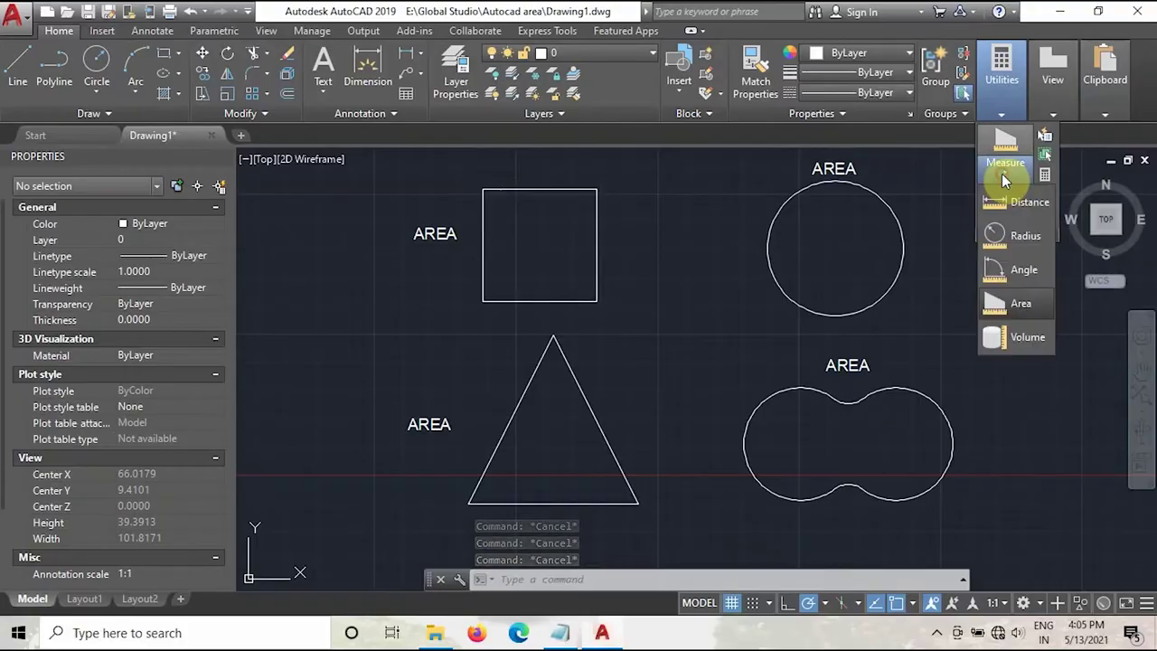
click(1022, 303)
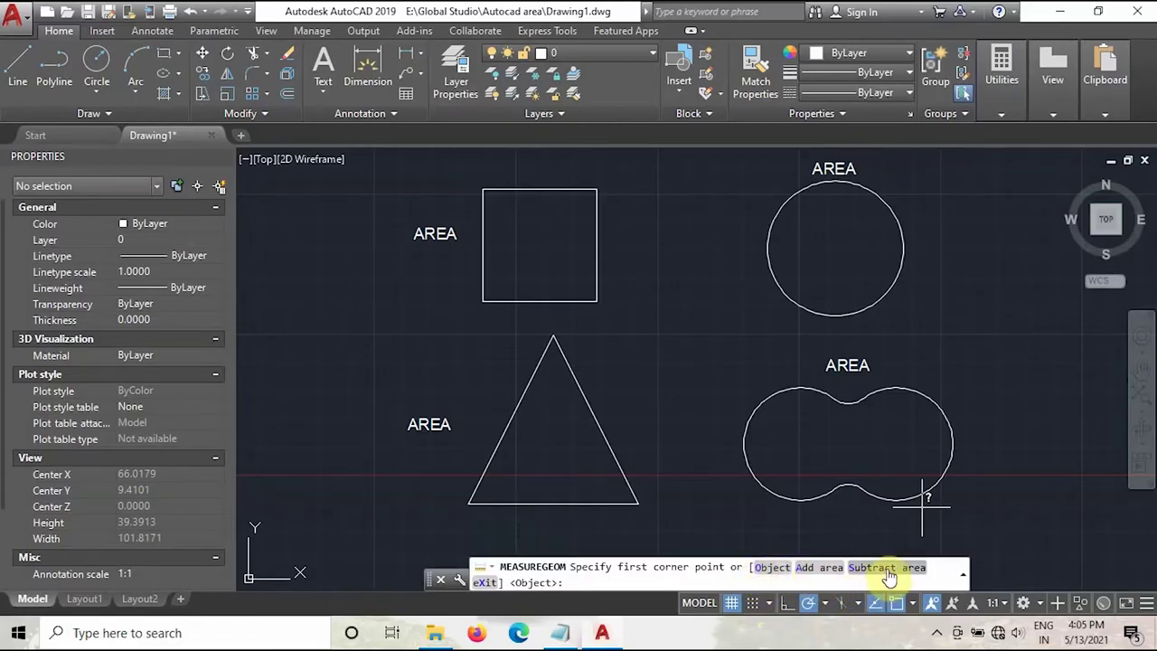
click(773, 569)
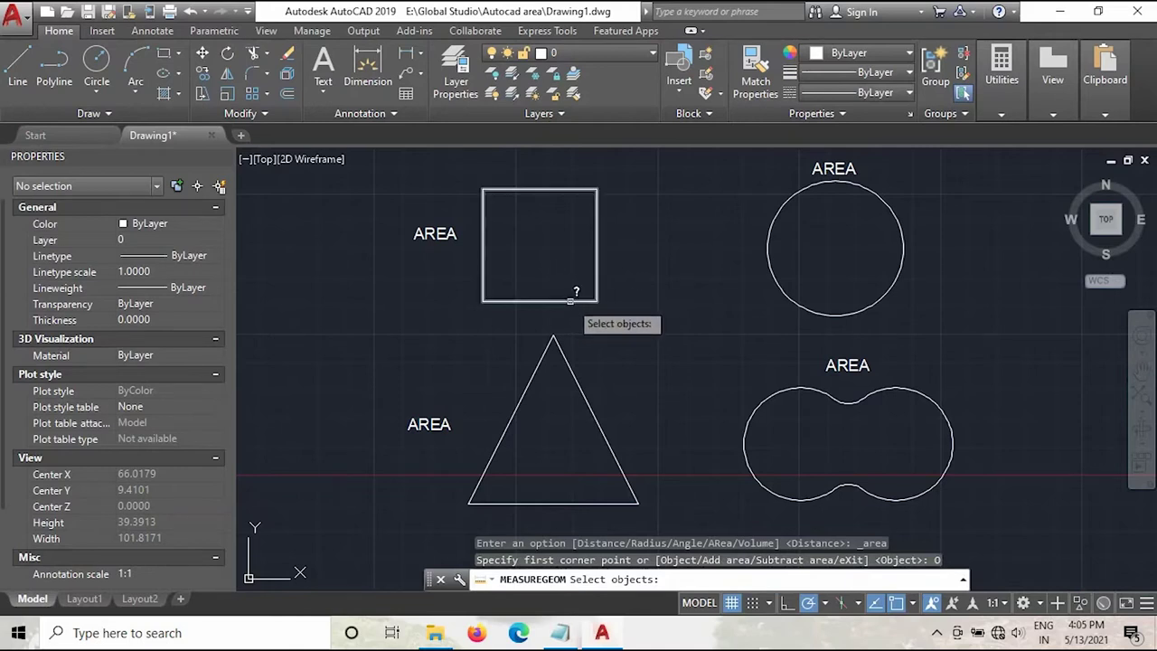
click(571, 300)
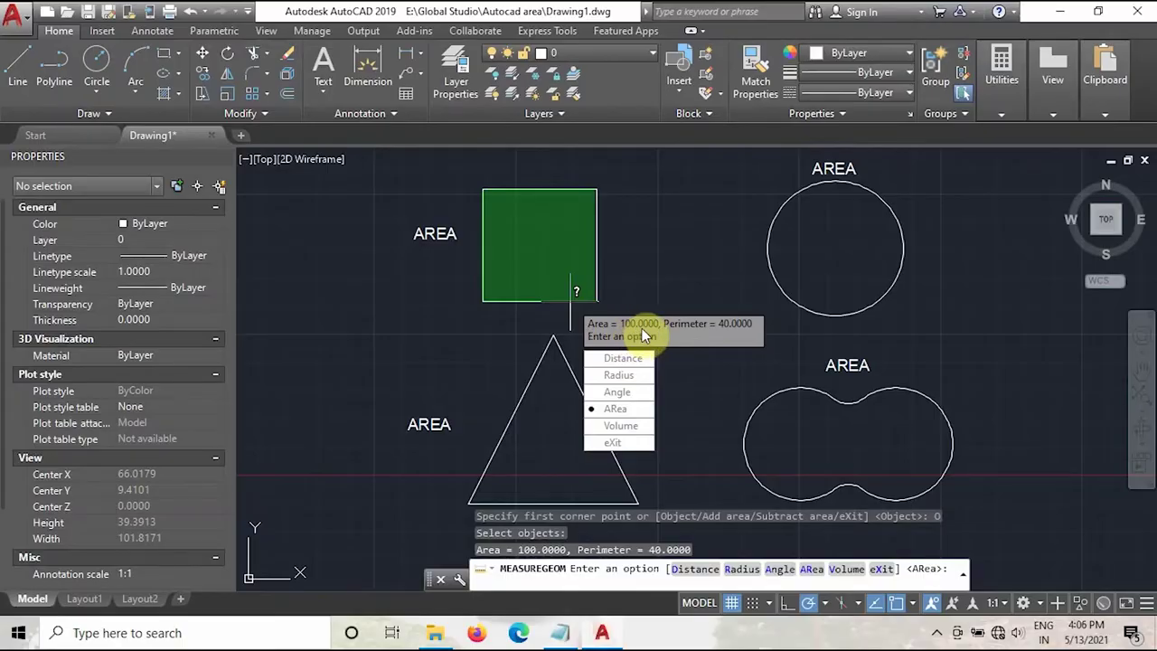
key(Escape)
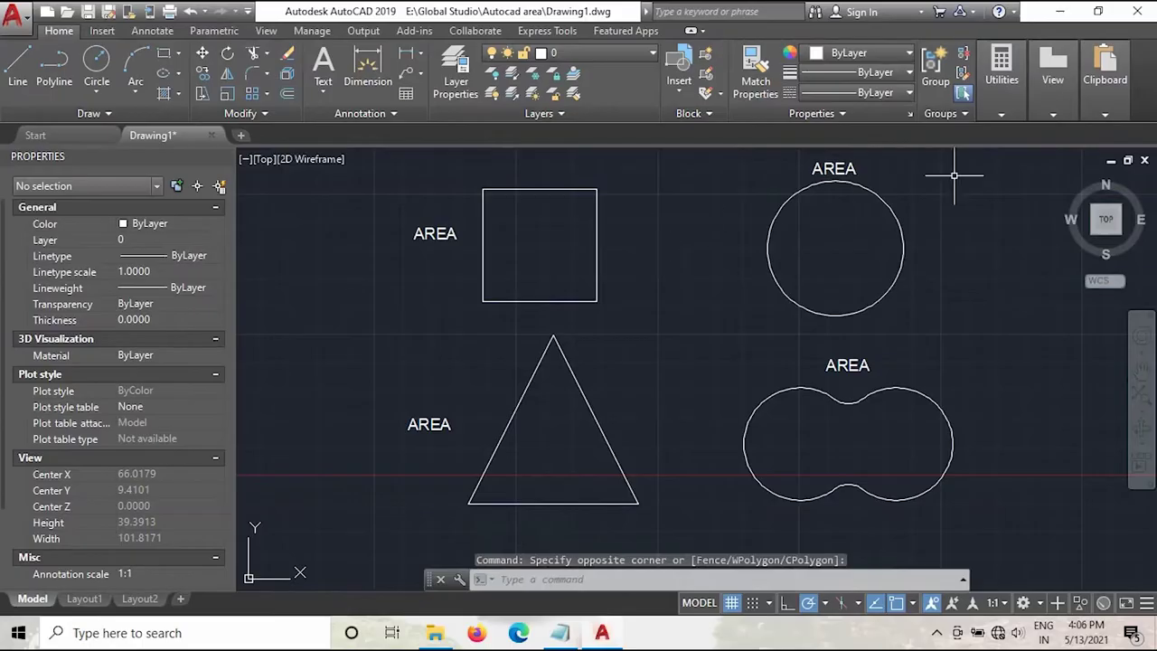
Measure the square by picking its four corners, confirming Area 100 and Perimeter 40.
click(1001, 115)
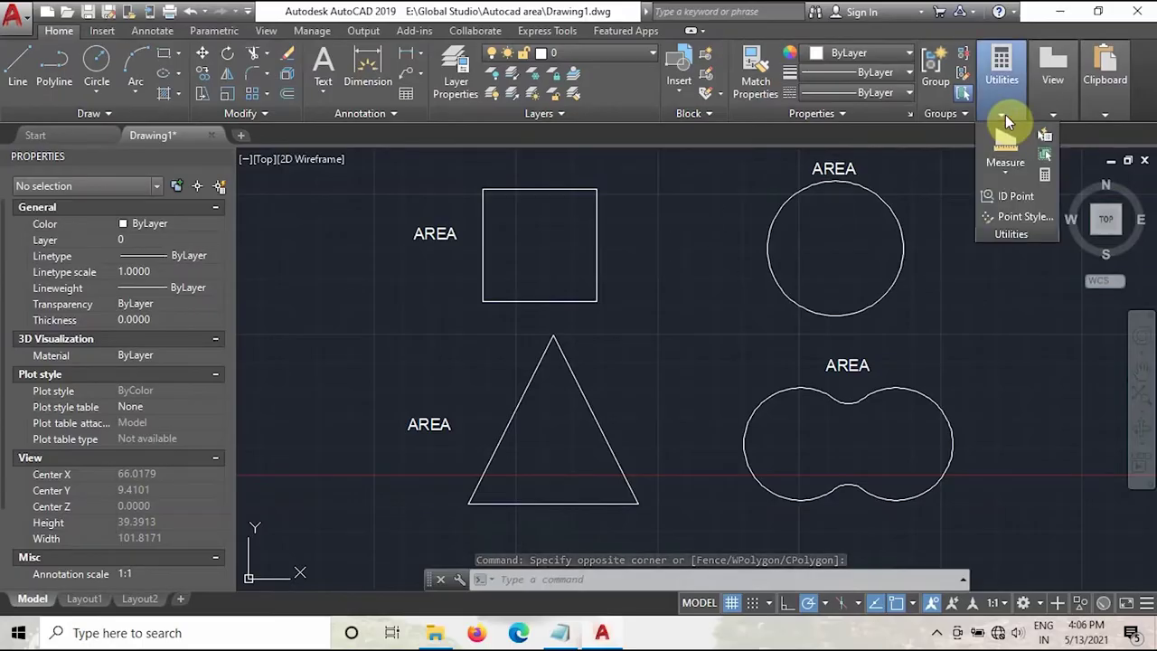
click(1001, 174)
click(1023, 308)
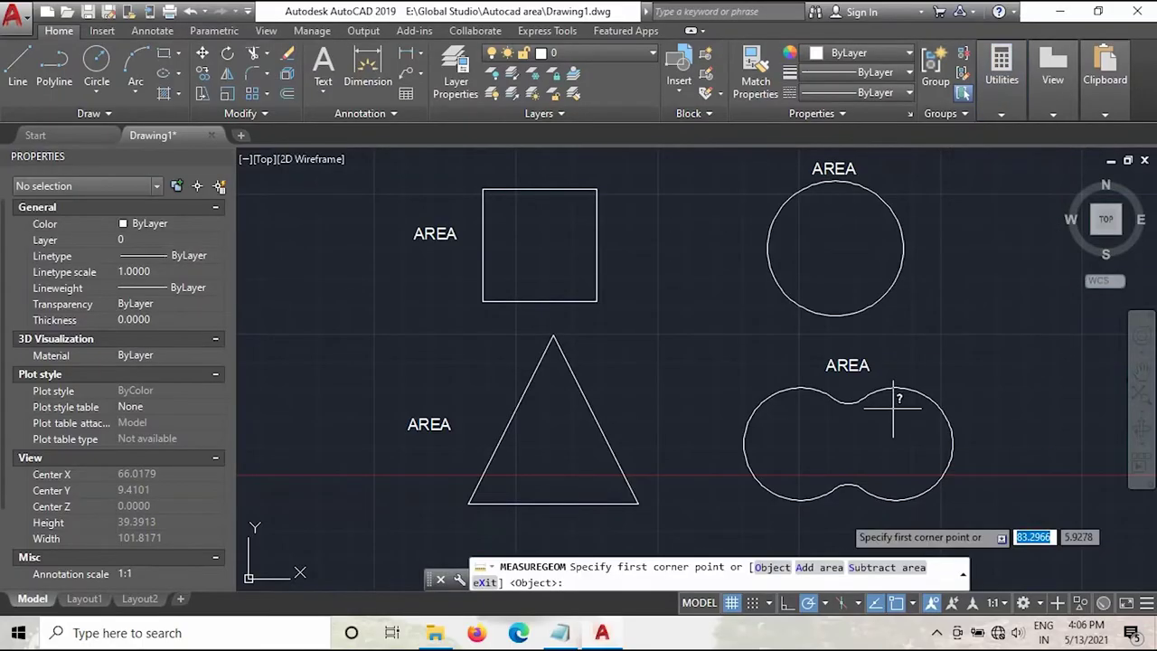
click(483, 190)
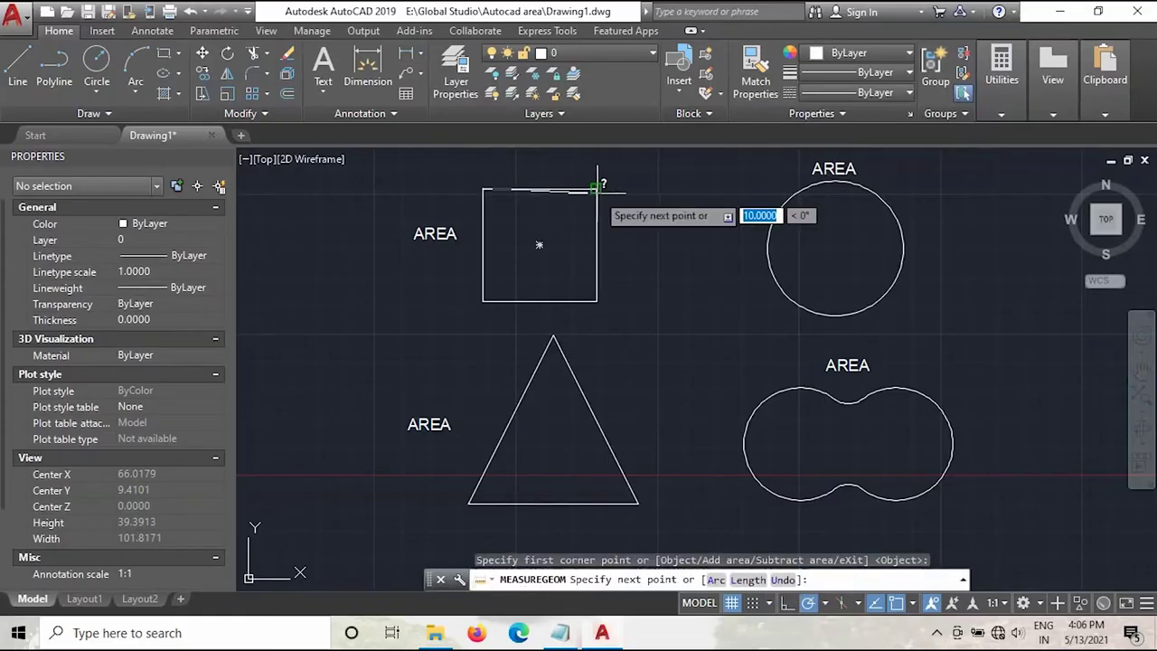
click(597, 190)
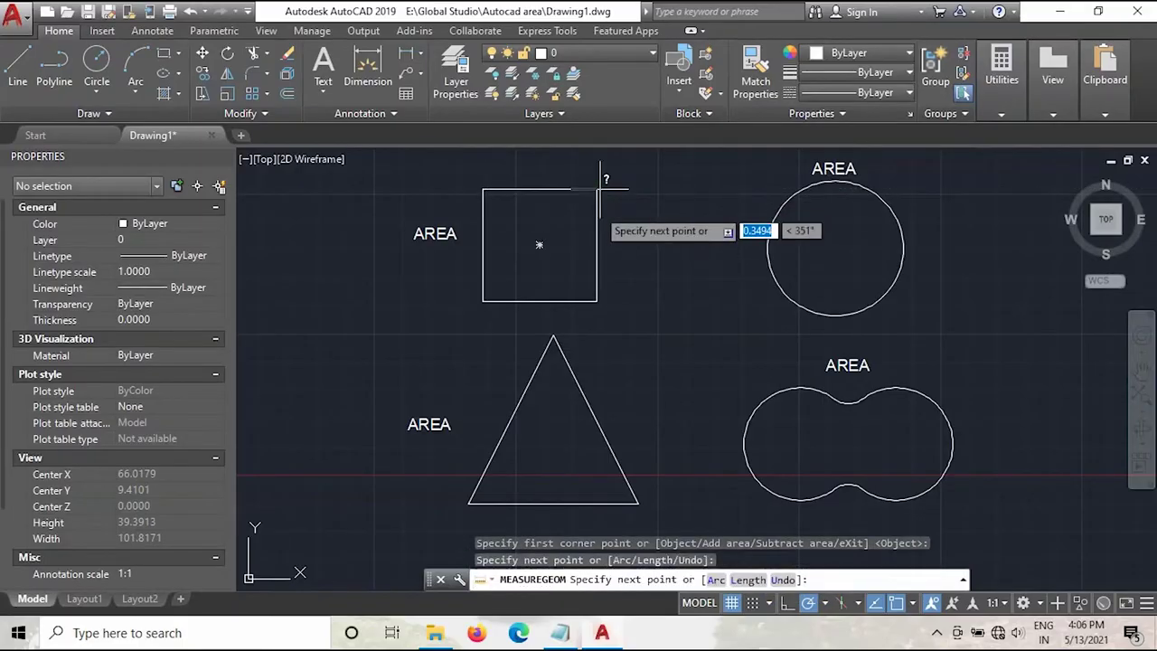
click(597, 300)
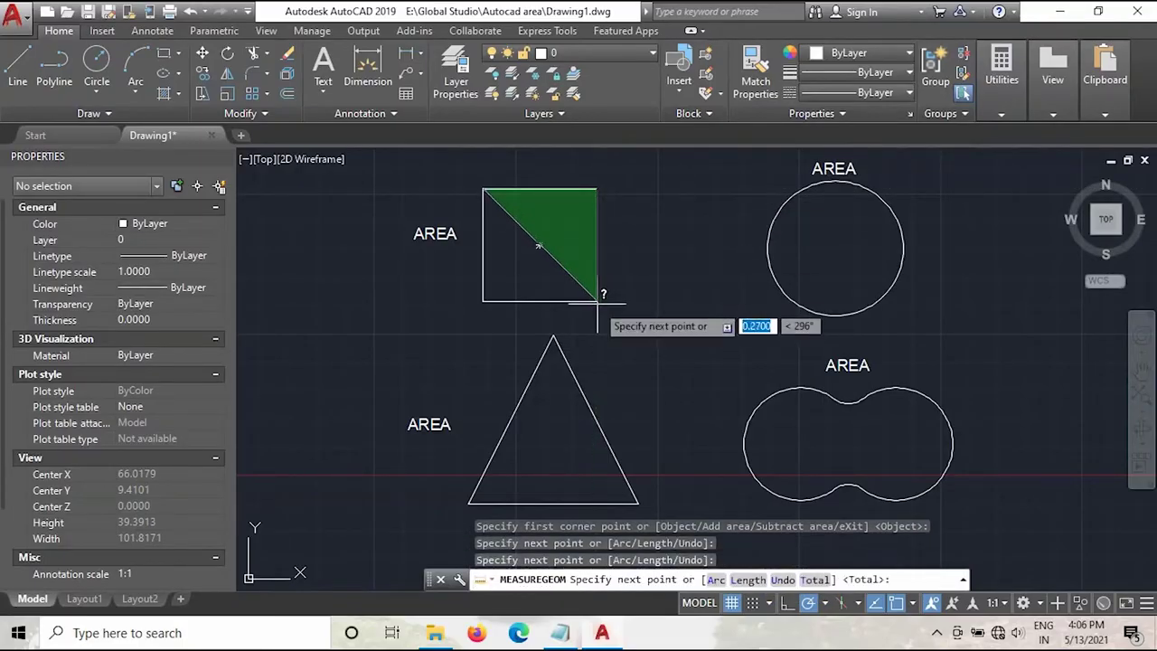
click(483, 300)
right_click(483, 303)
click(517, 306)
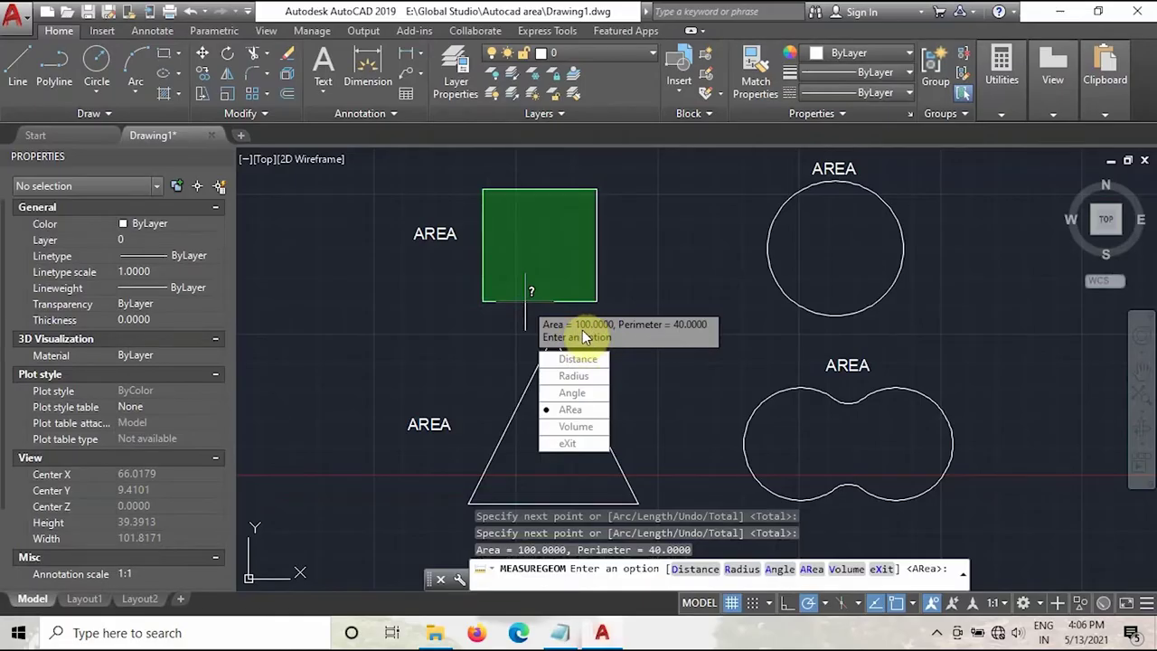
key(Escape)
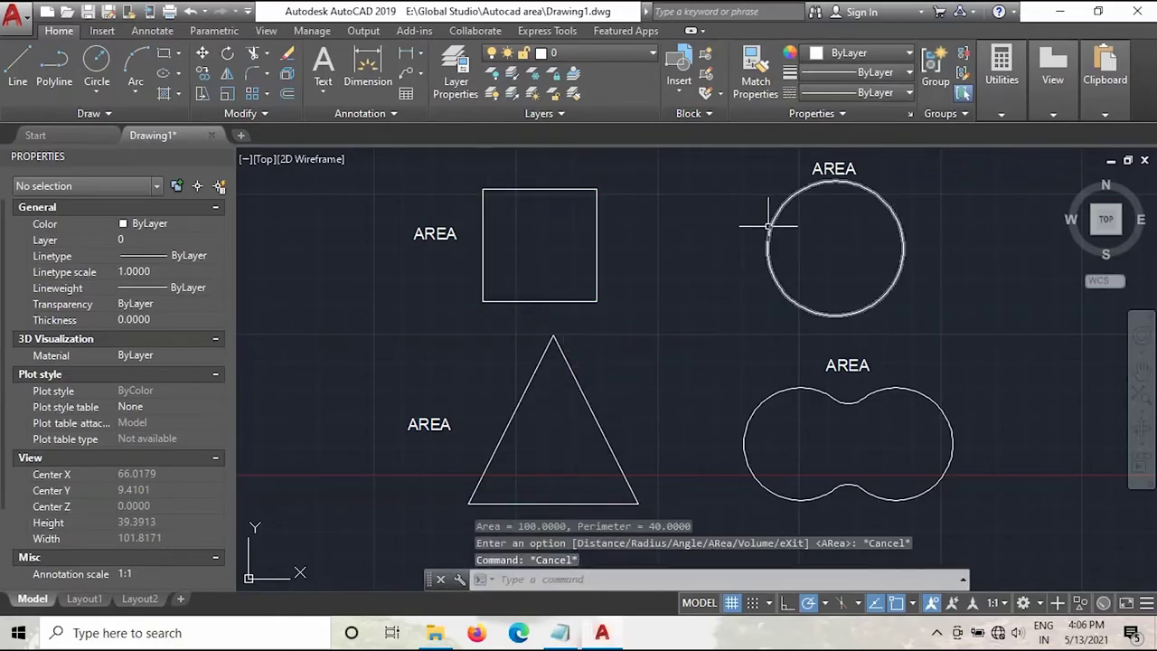
Measure the circle as an object: Area 113.0973, Circumference 37.6991.
click(768, 227)
key(Escape)
click(1003, 116)
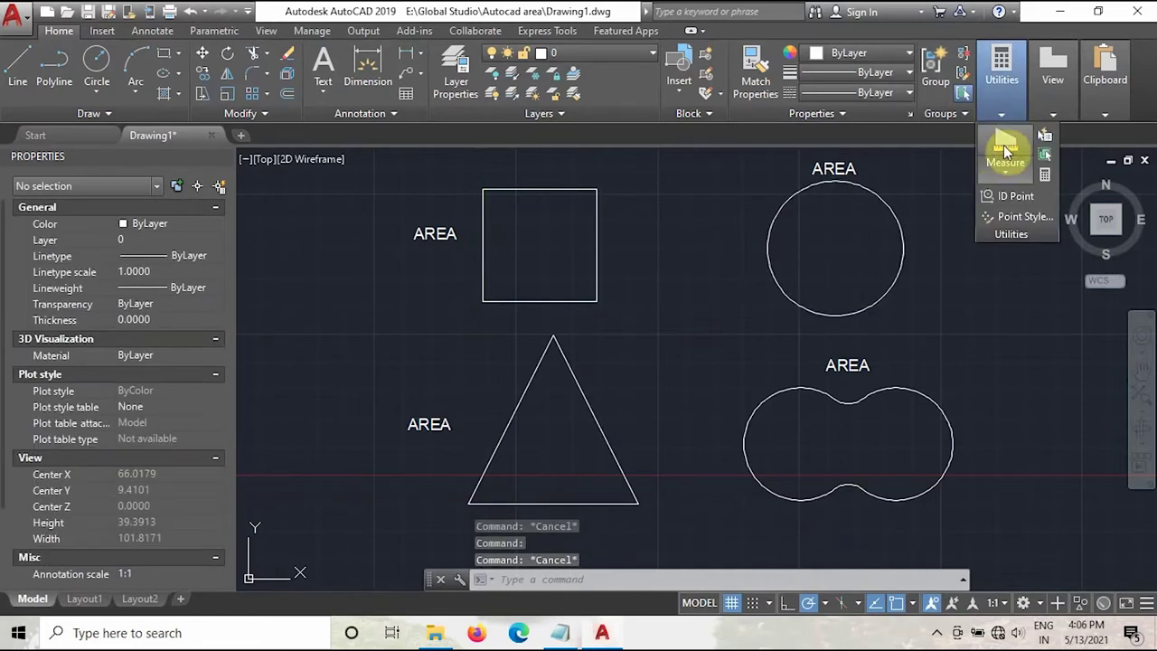
click(1000, 180)
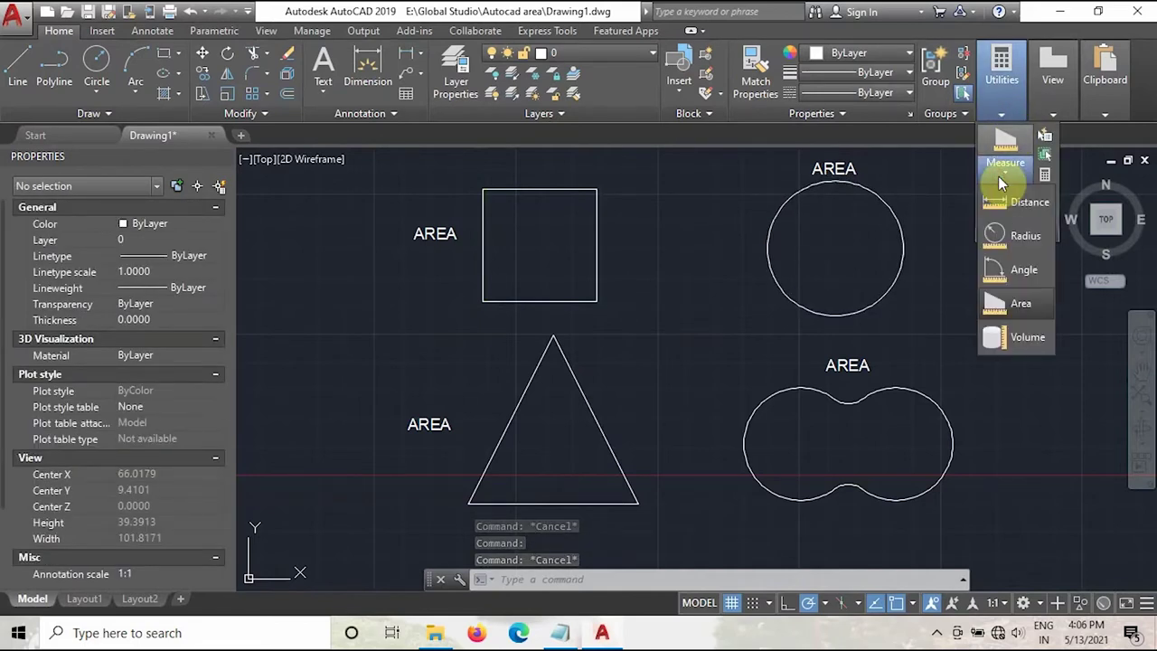
click(1013, 305)
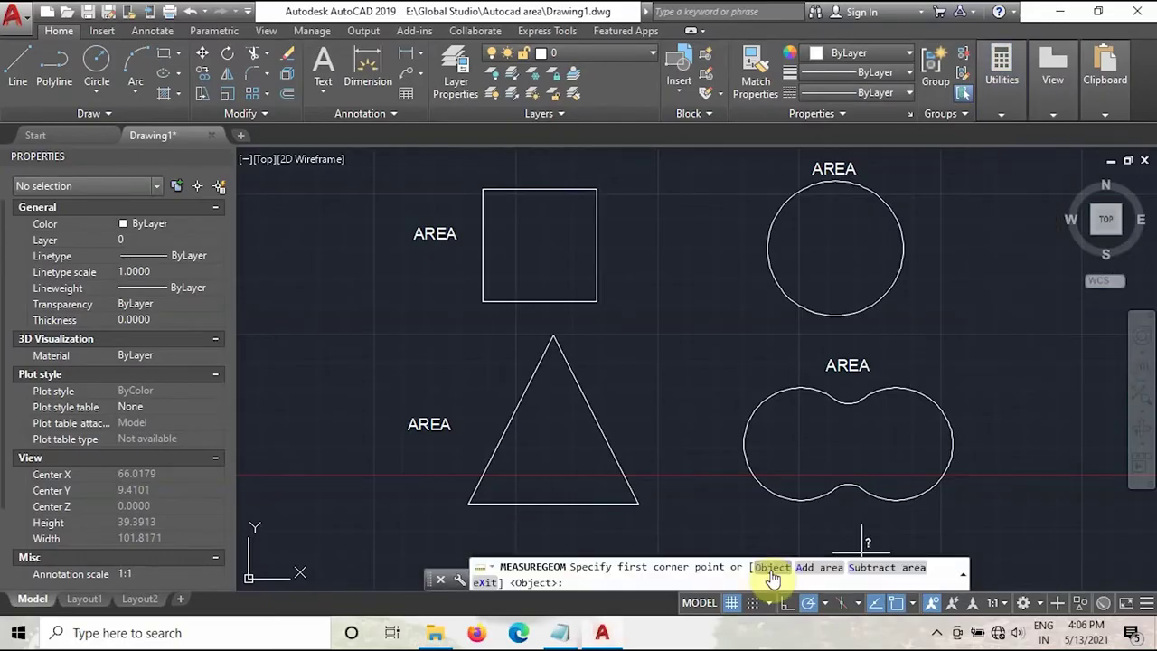
click(773, 568)
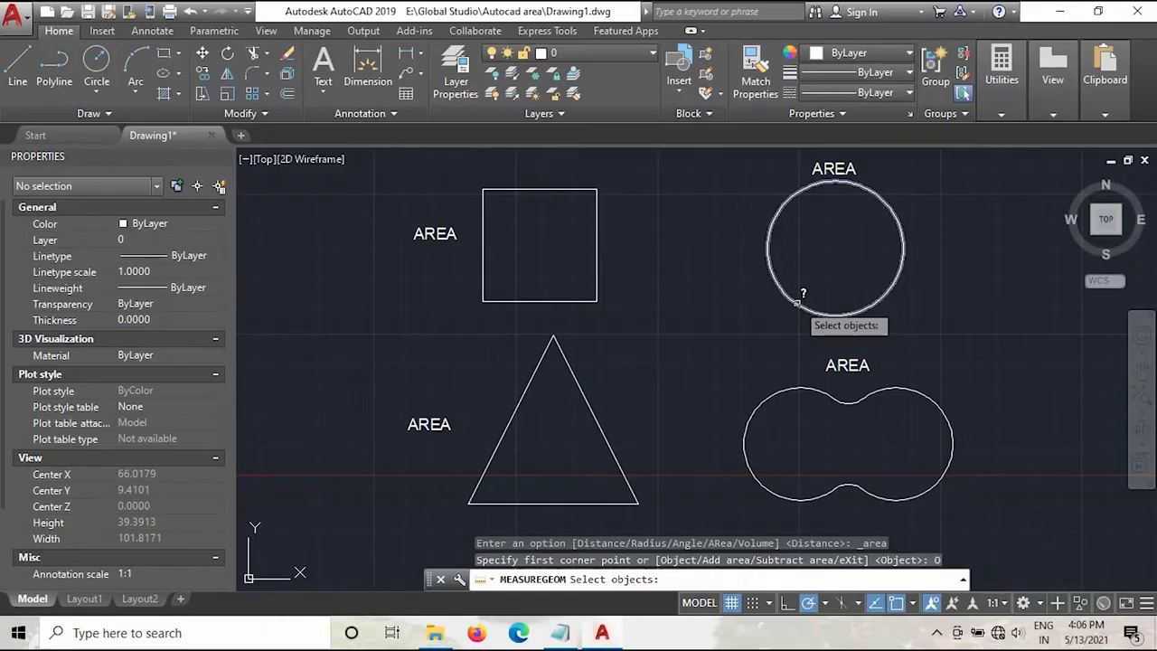
click(798, 304)
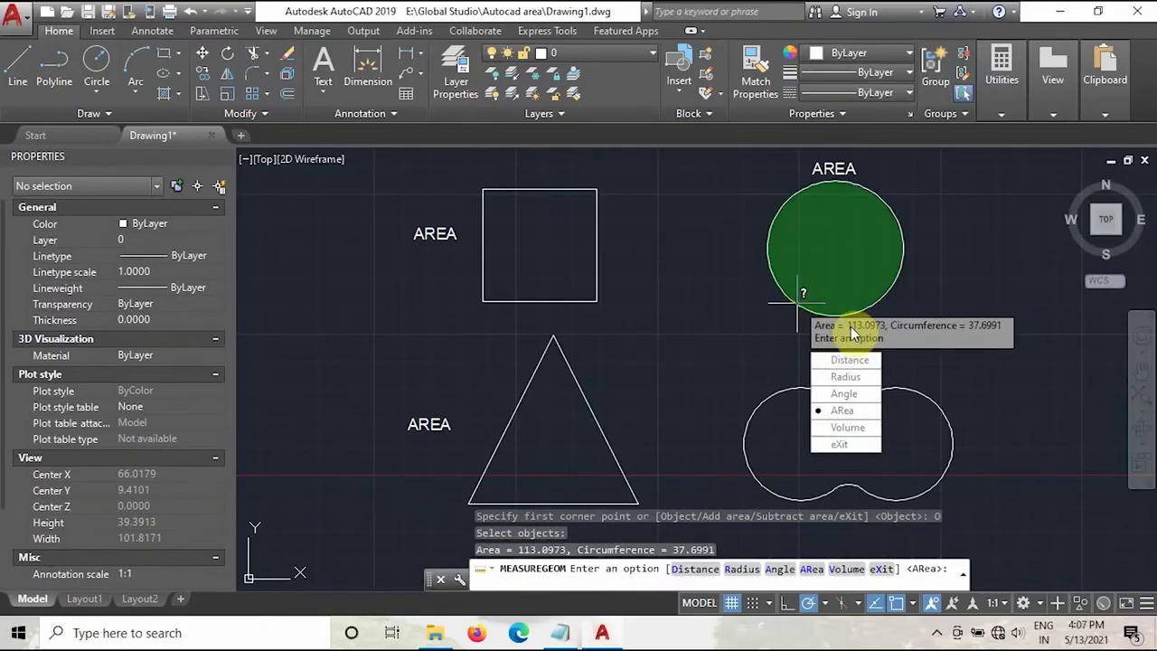
key(Escape)
key(Escape)
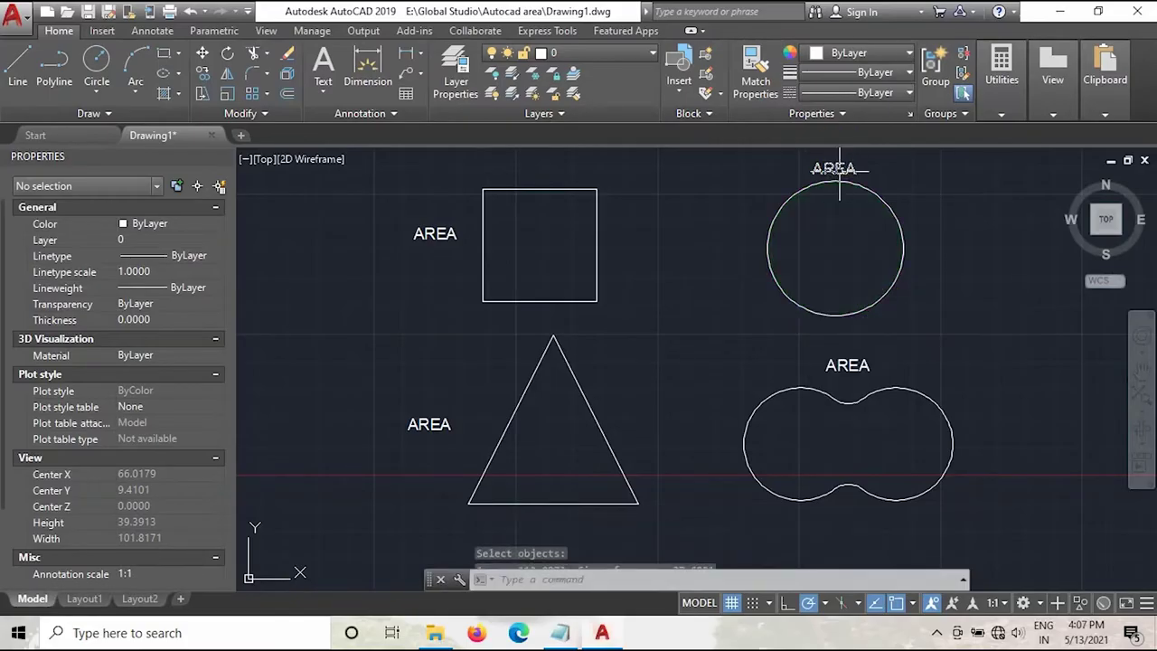
Edit the circle's label to read AREA 113, widened onto one line.
double_click(834, 169)
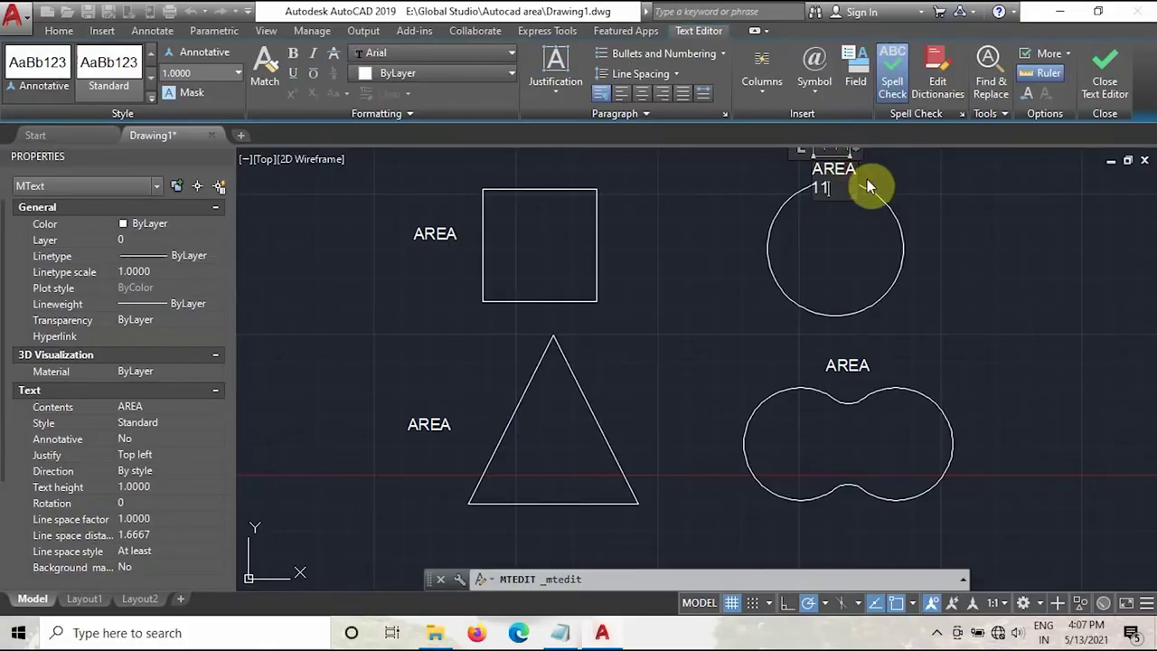
drag(855, 180, 931, 177)
click(968, 217)
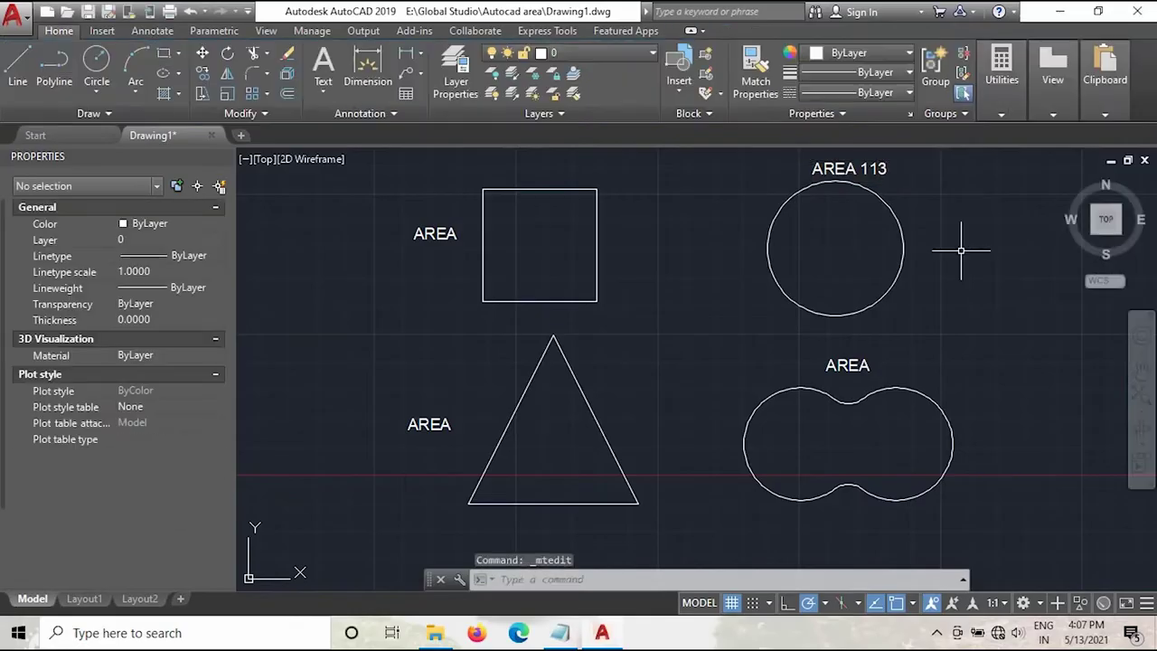
click(995, 112)
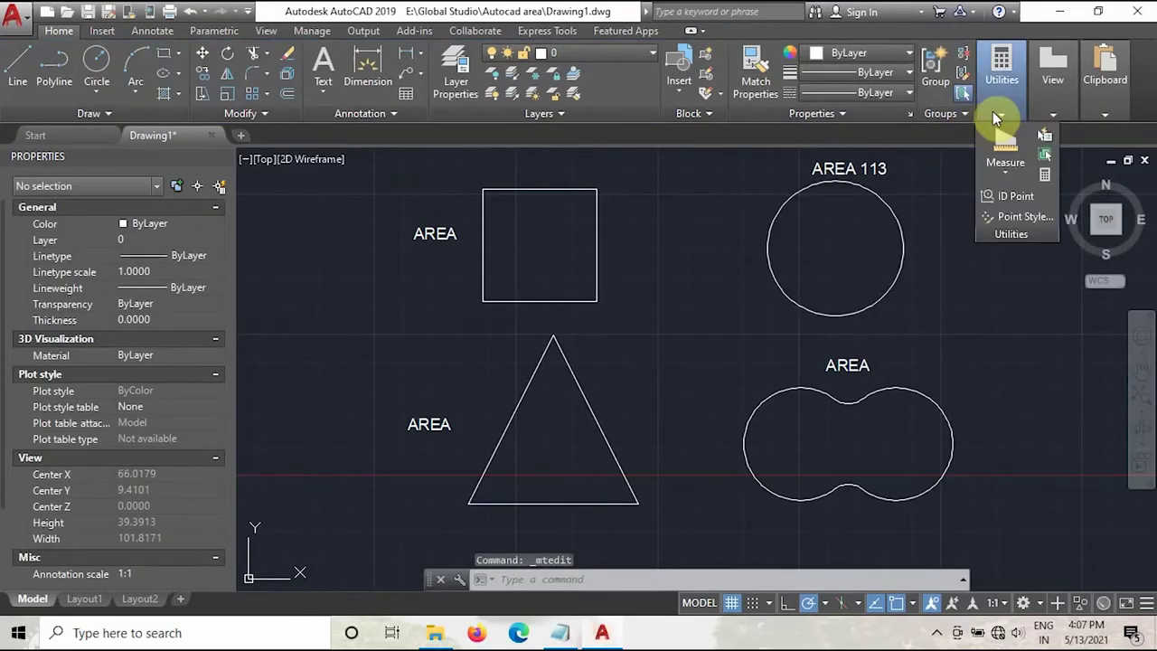
click(1008, 173)
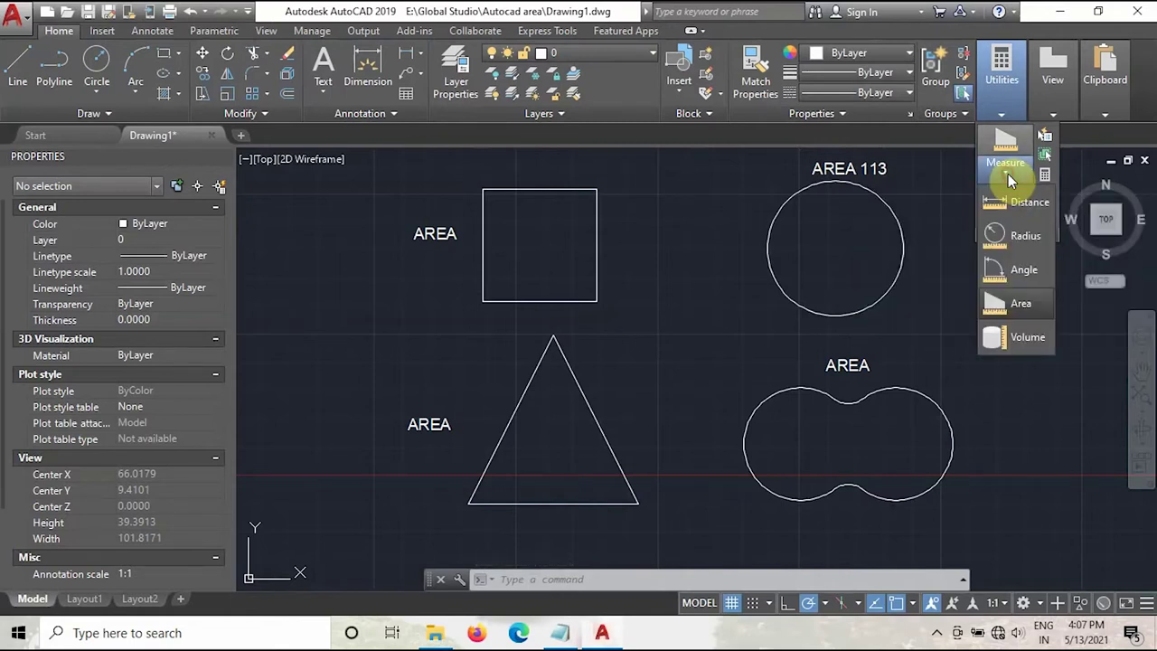
click(1025, 303)
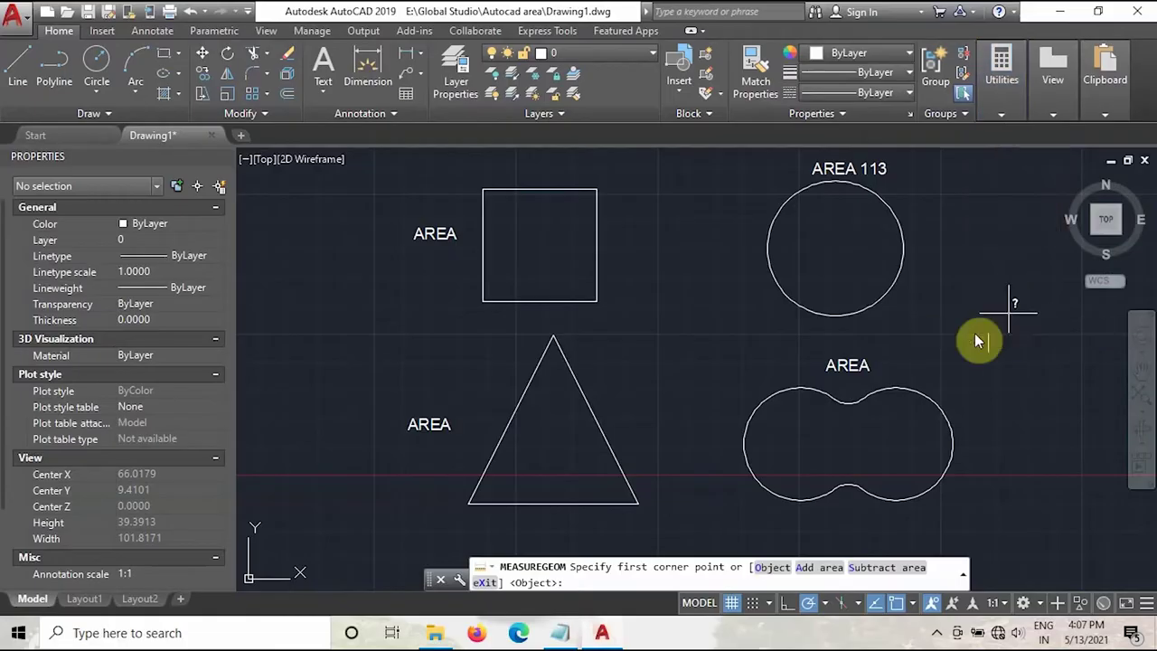
click(773, 569)
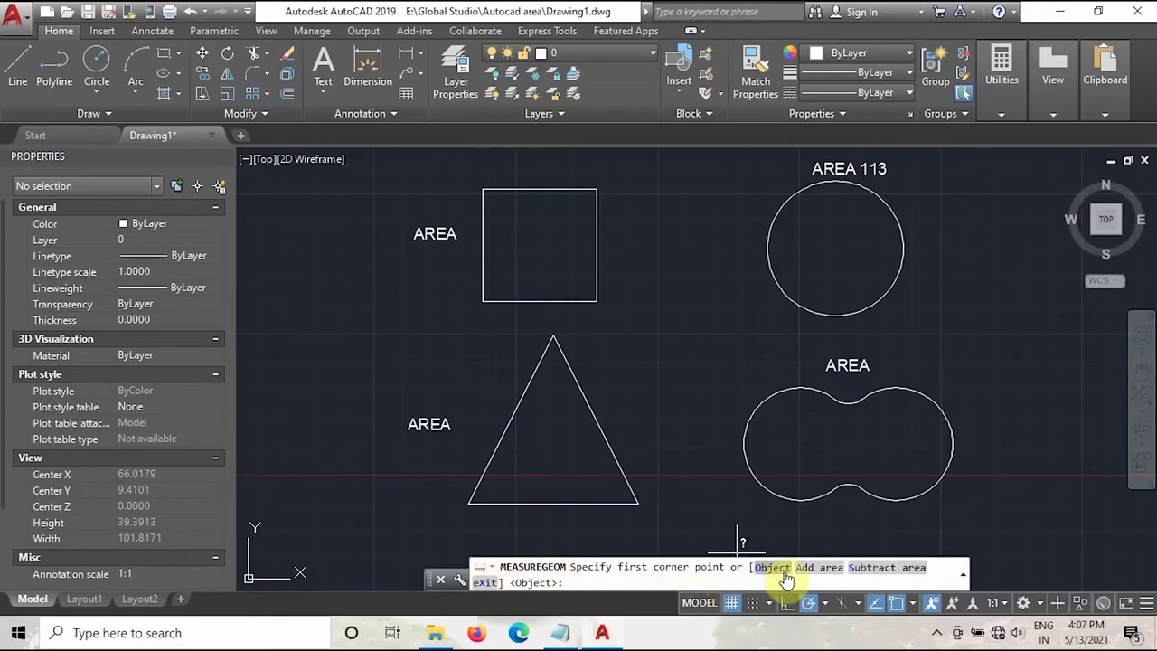
click(771, 570)
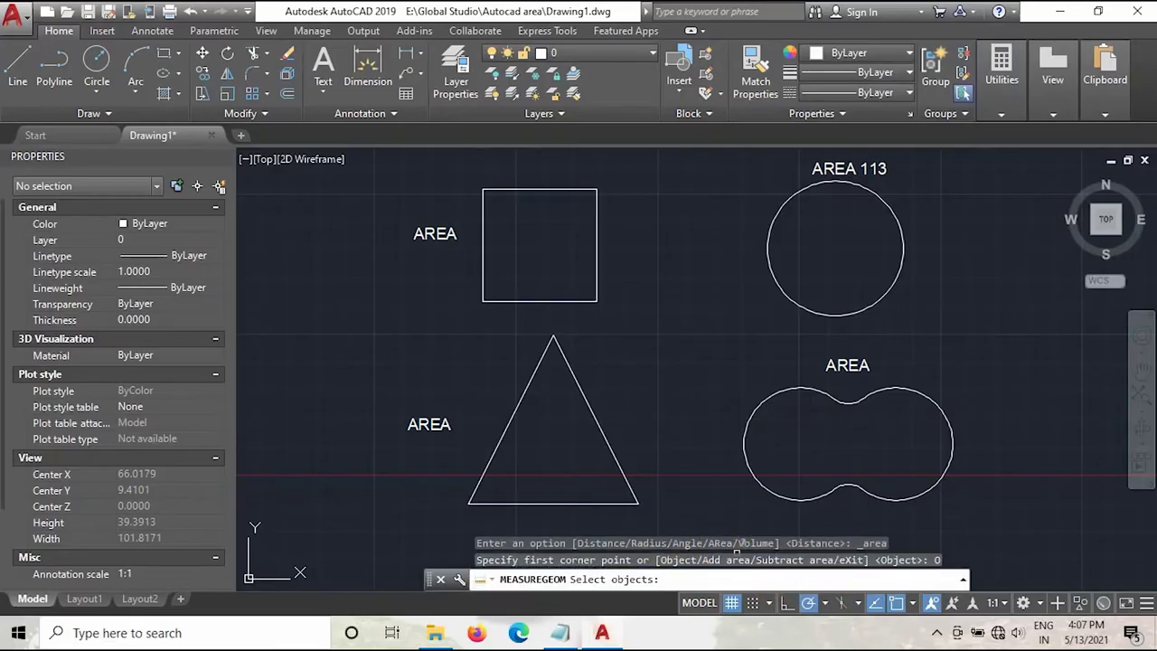
click(593, 504)
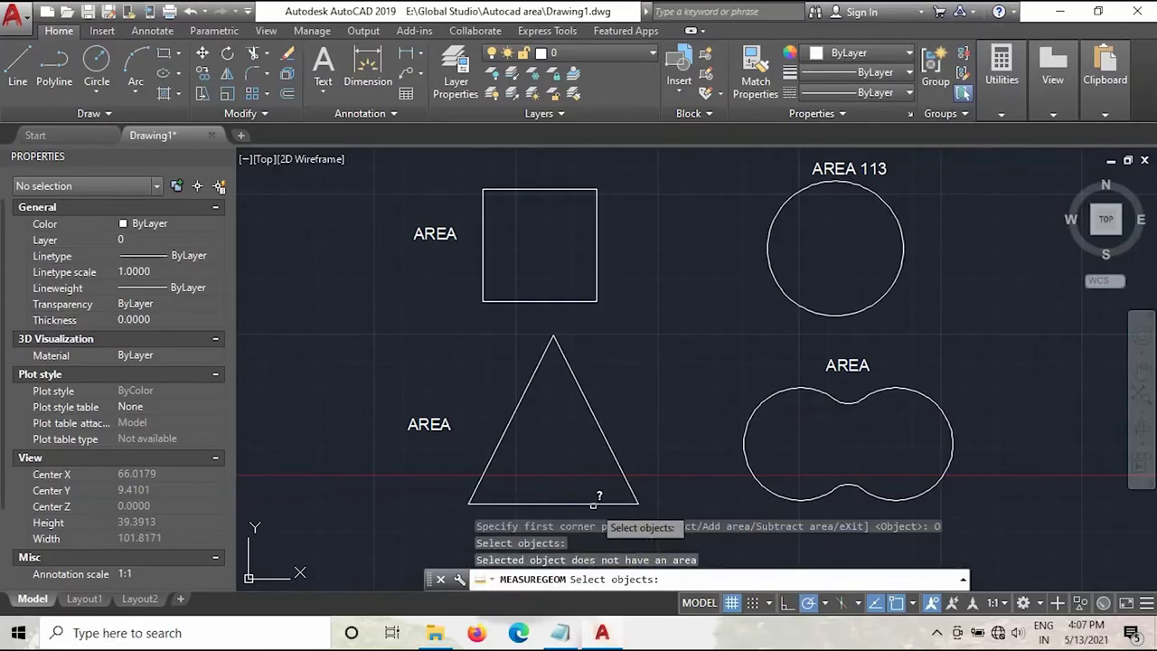
click(594, 503)
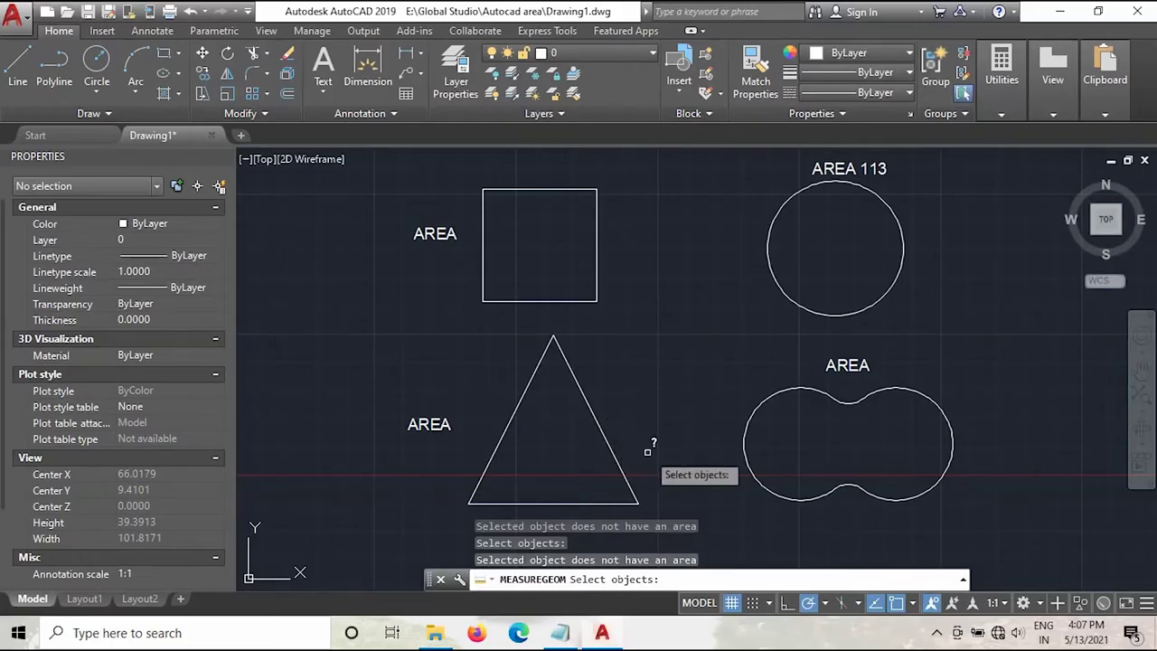
key(Escape)
key(Escape)
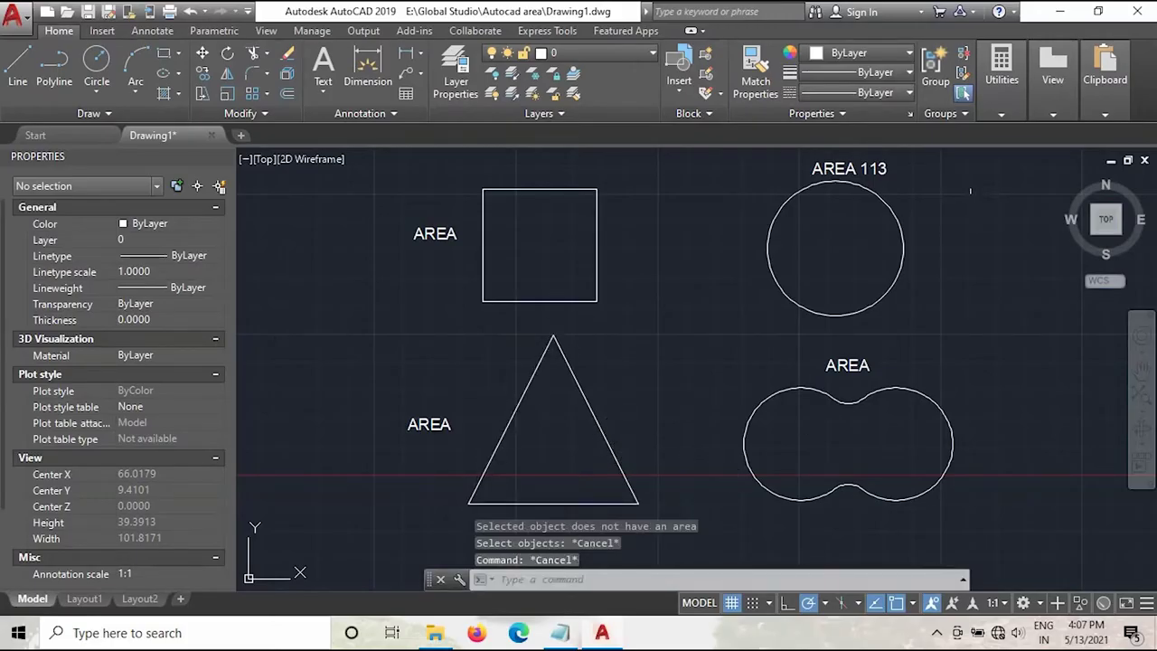
Measure the triangle by picking its apex and base corners: Area 112.5, Perimeter 48.541.
click(1000, 115)
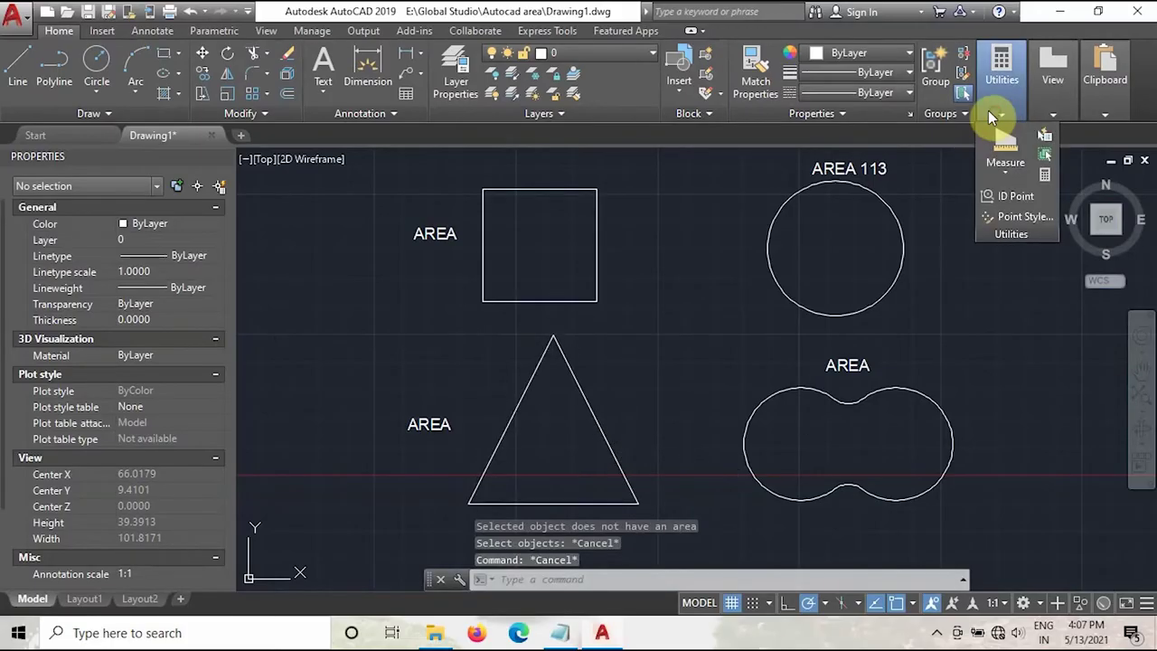
click(1007, 174)
click(1021, 306)
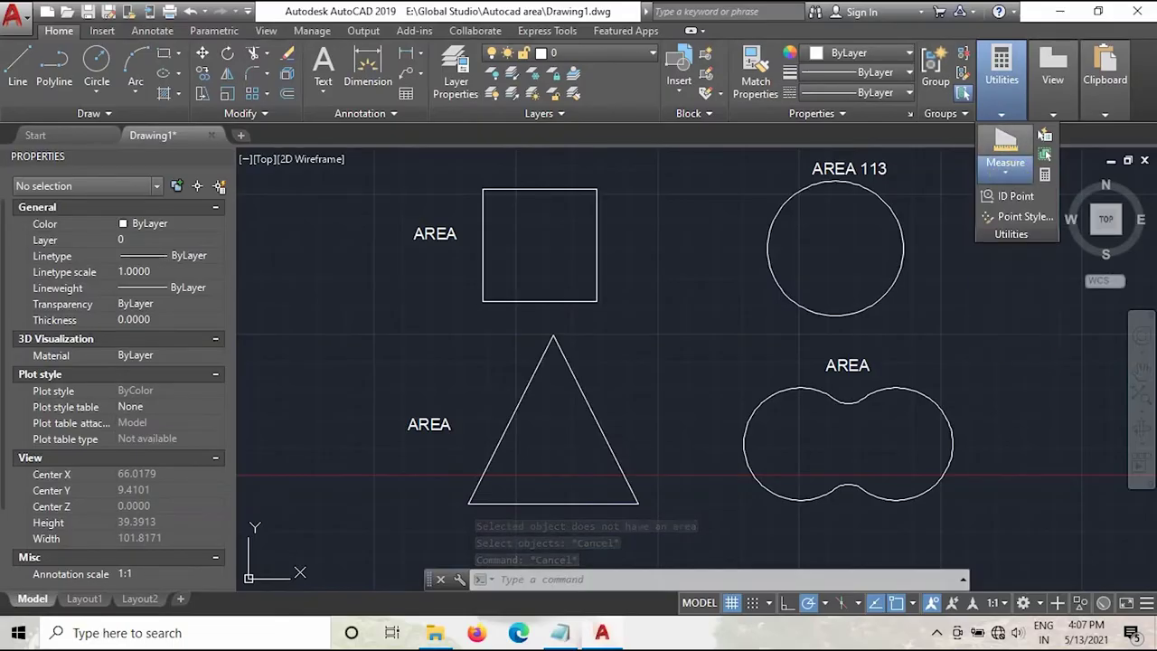
click(553, 334)
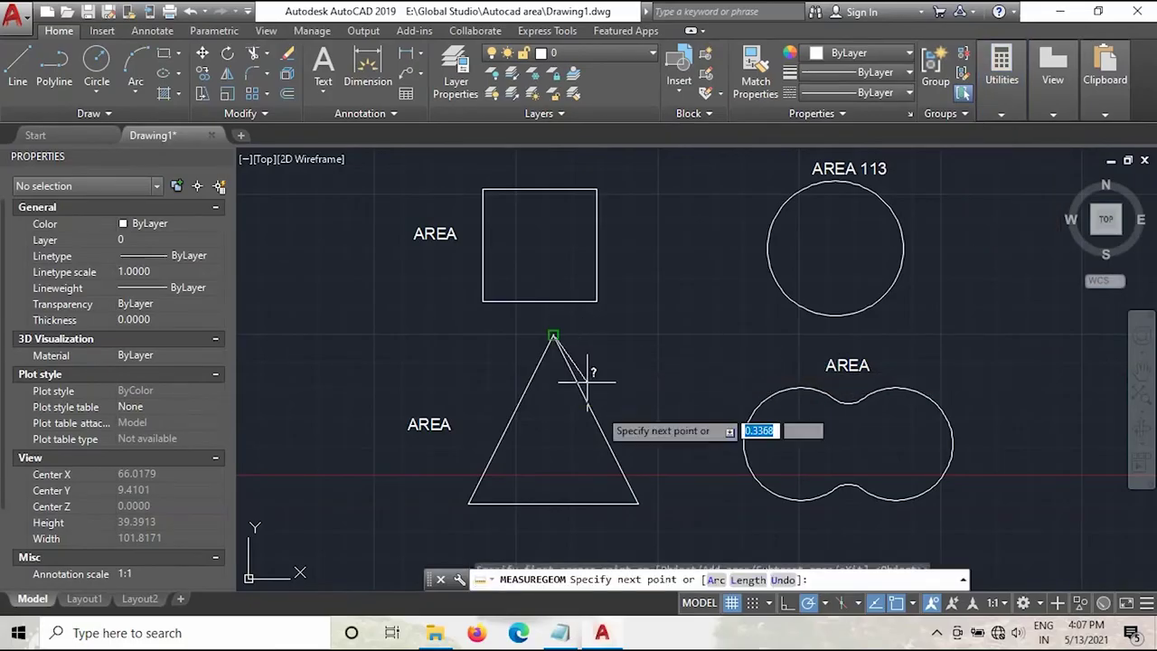
click(638, 502)
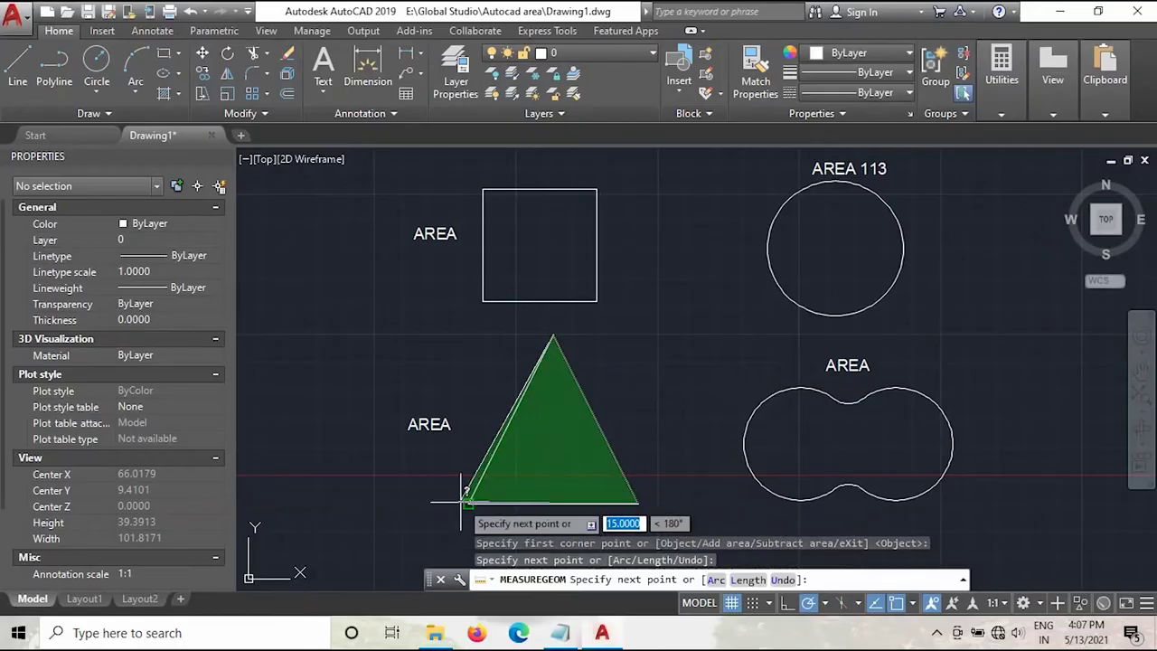
click(469, 502)
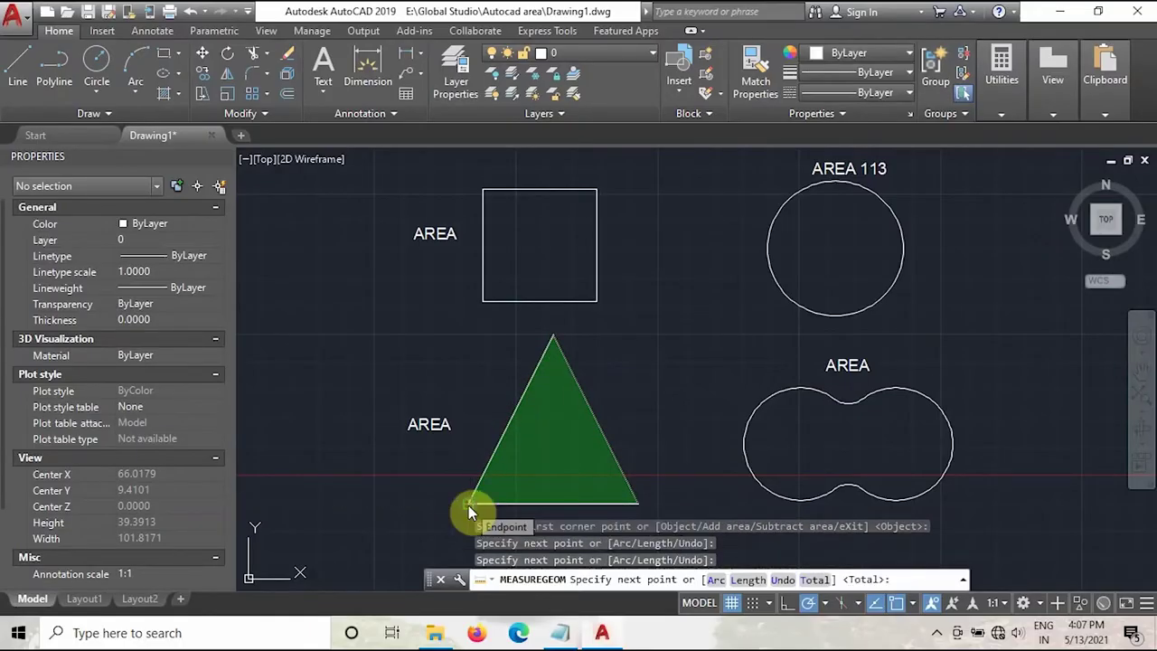
right_click(470, 506)
click(503, 261)
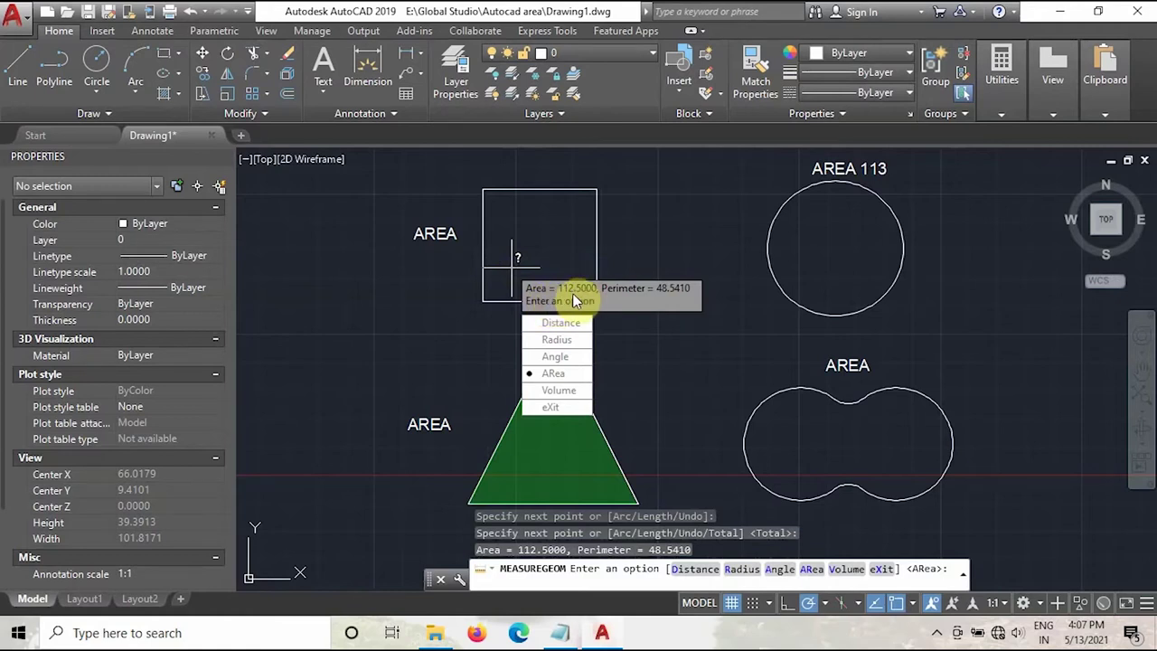
Add 112.5 on a new line under AREA in the triangle's label.
key(Escape)
double_click(425, 423)
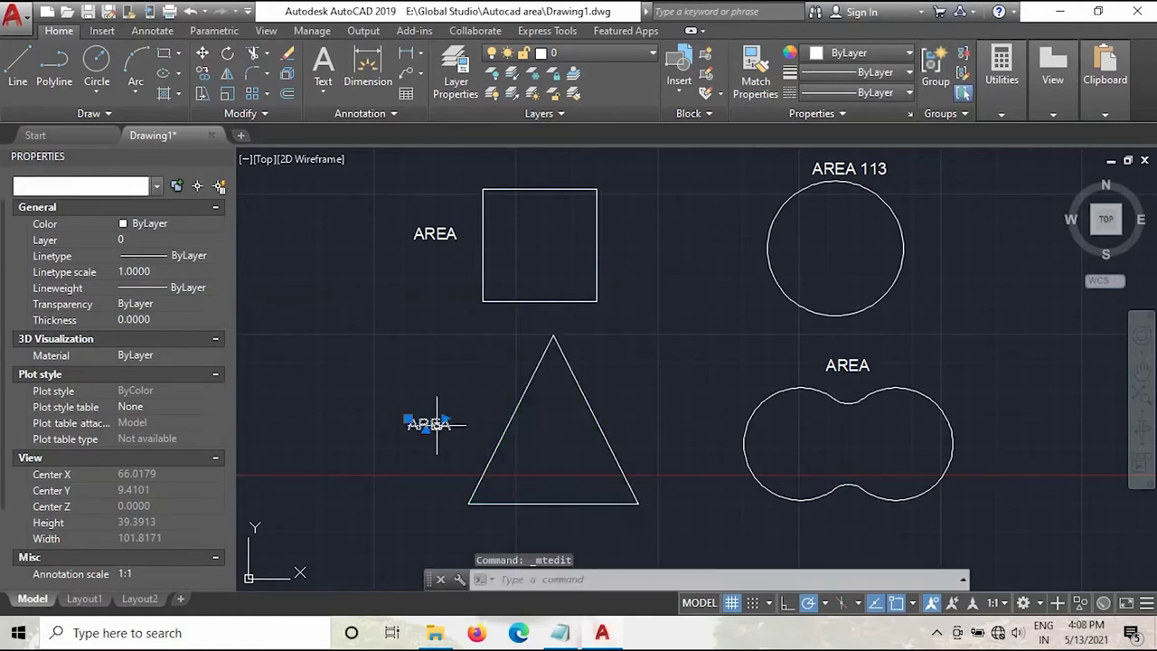
double_click(443, 423)
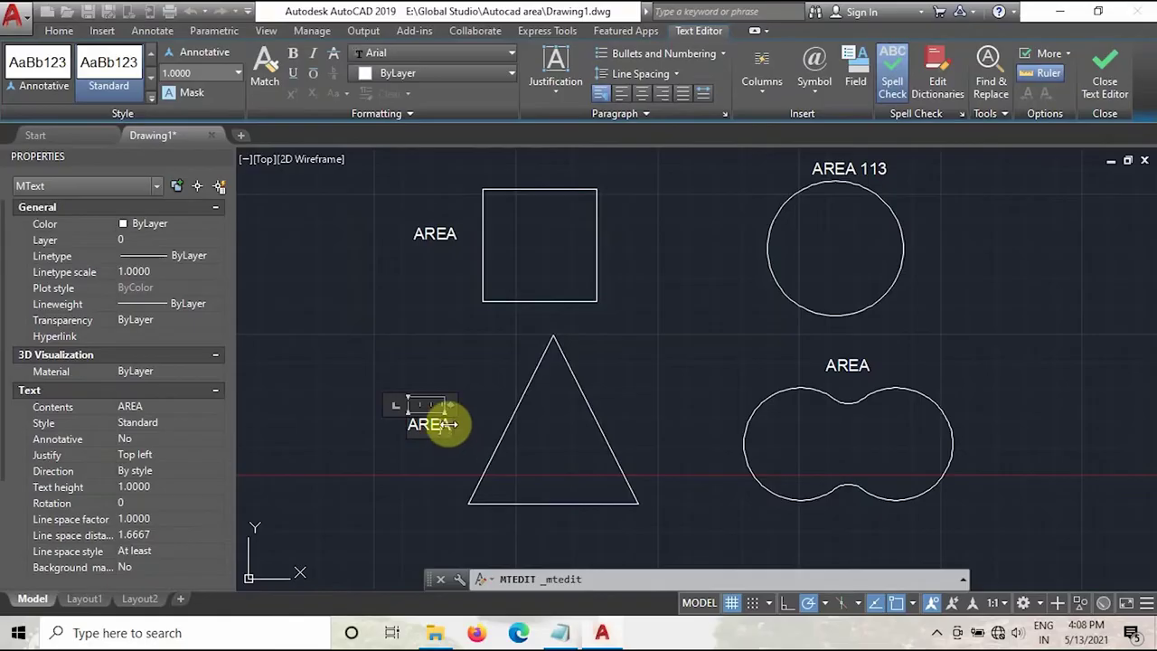
click(454, 428)
key(Return)
text(11)
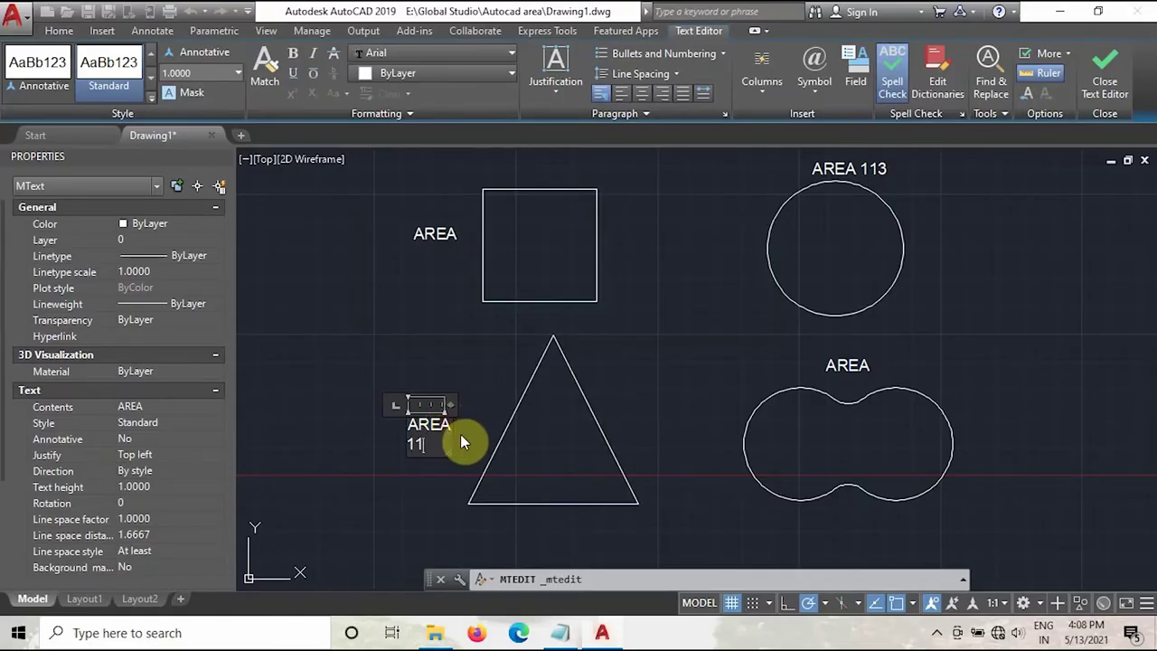
text(2.5)
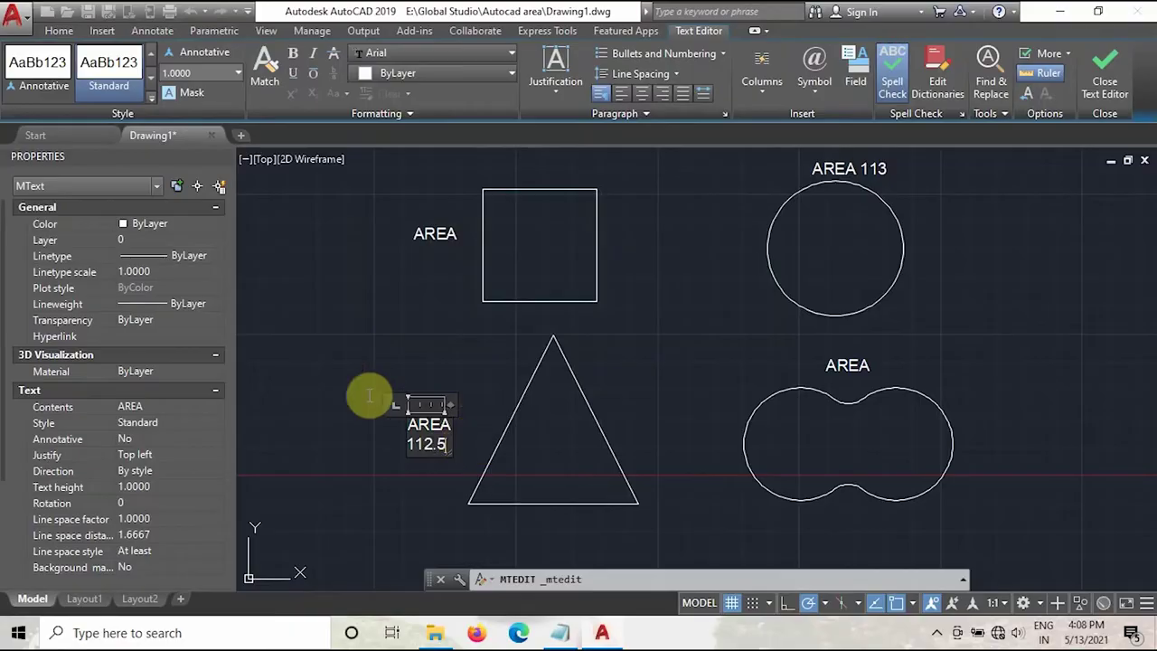
click(421, 496)
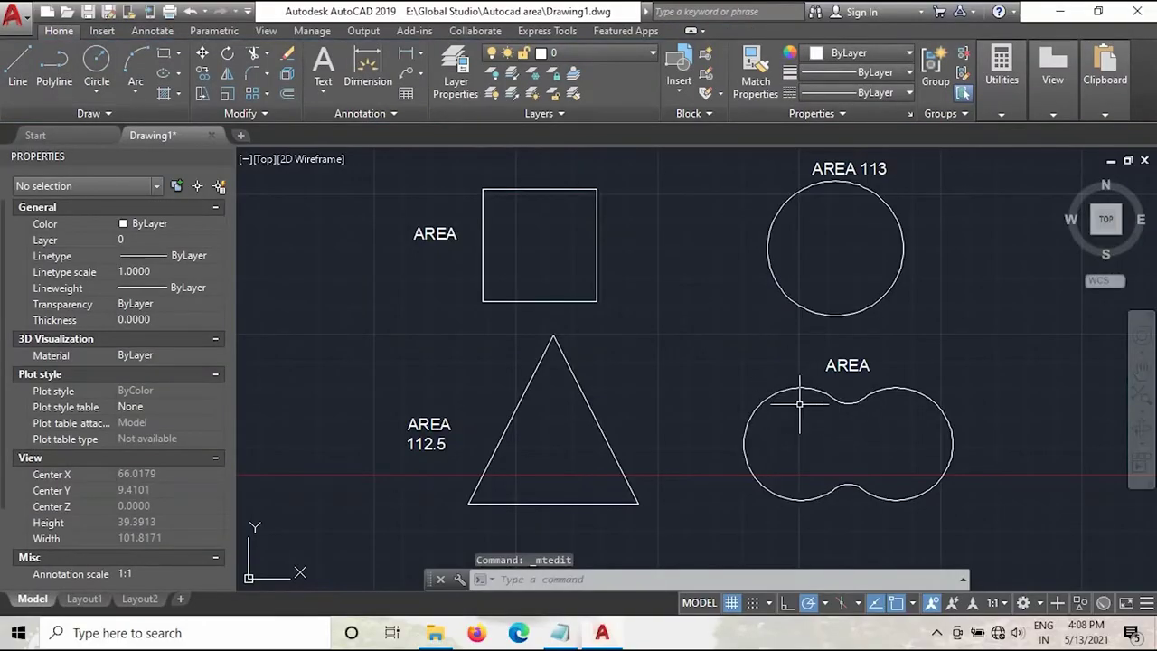
click(817, 432)
key(Escape)
key(Escape)
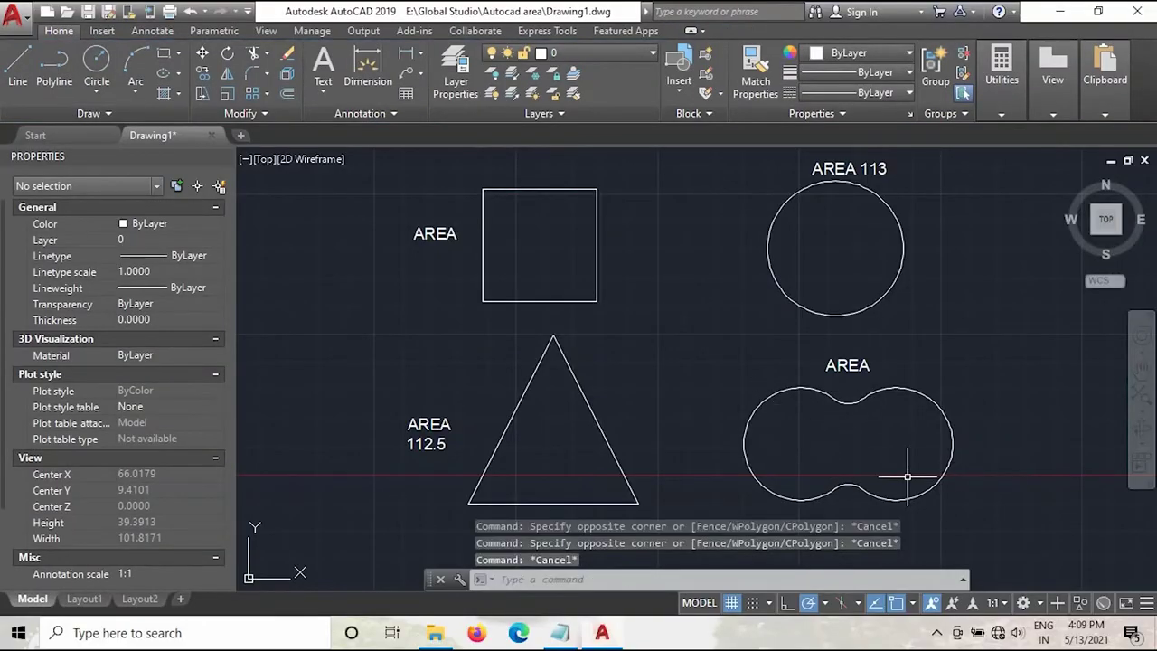
click(717, 370)
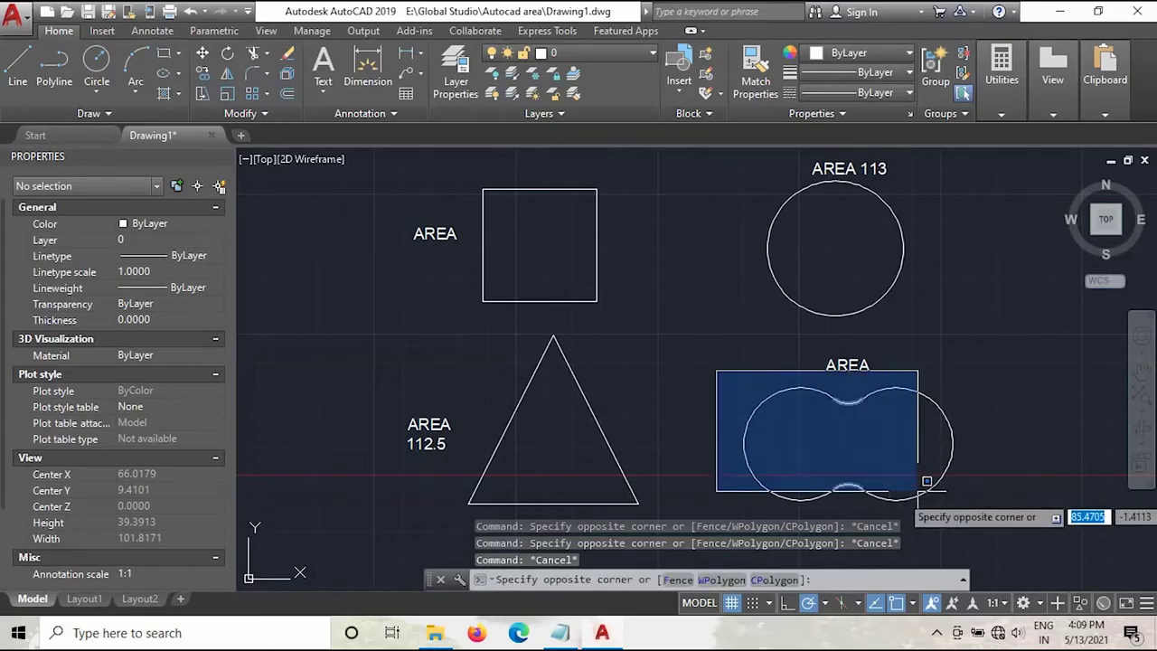
click(992, 511)
key(Escape)
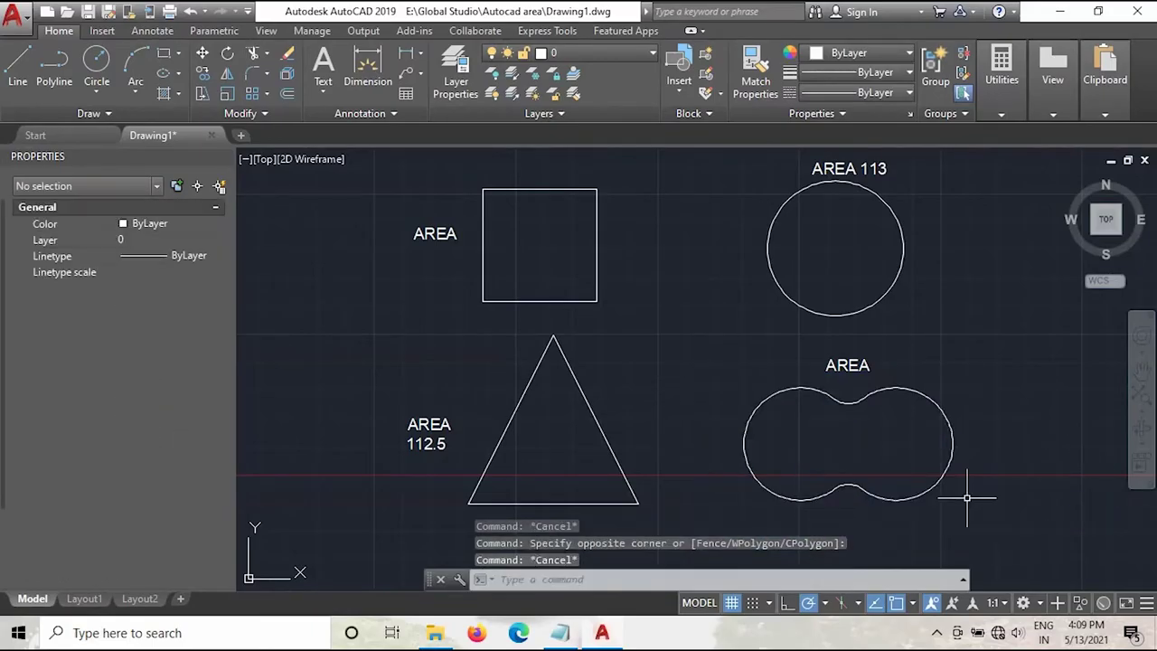
click(1001, 73)
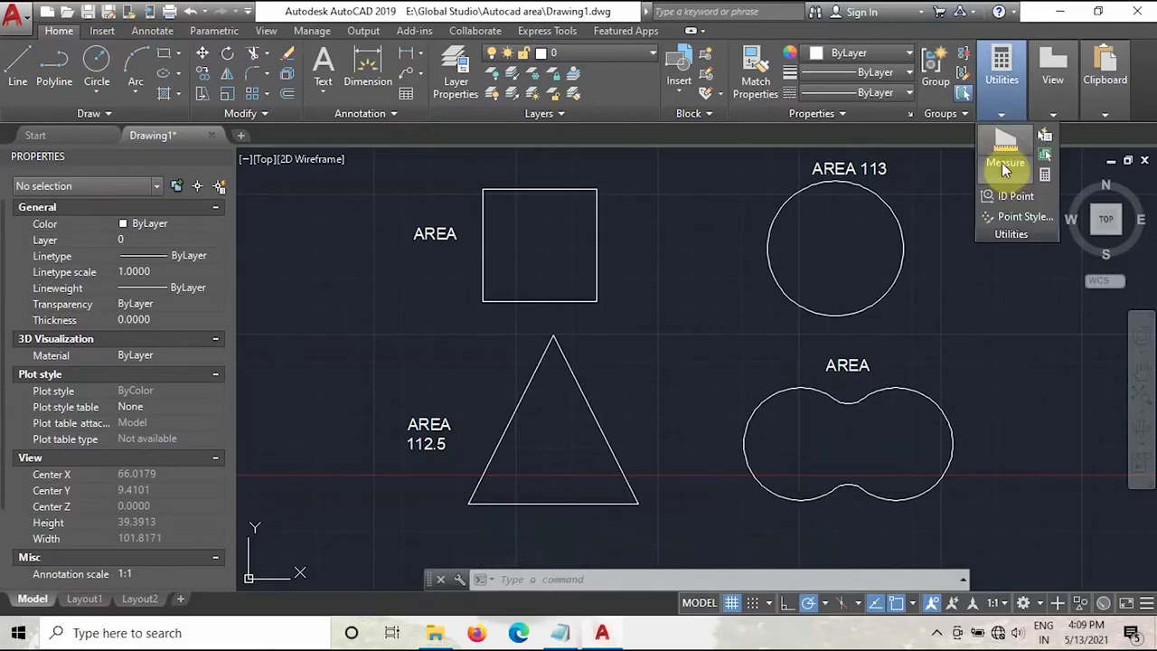
click(1006, 172)
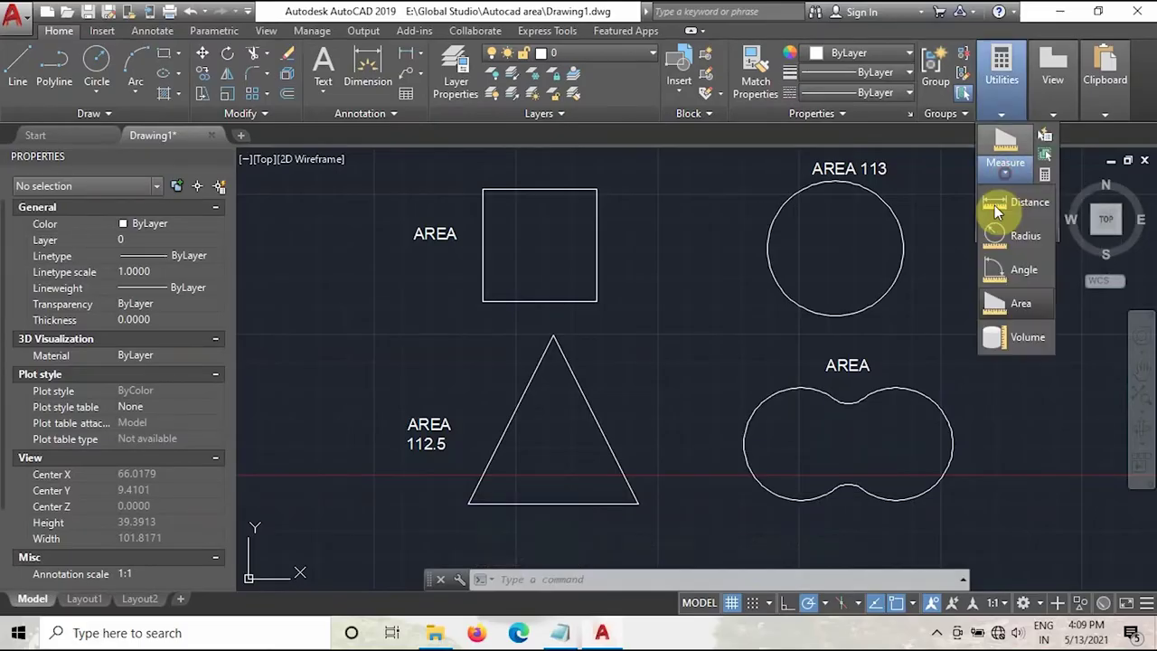
click(1024, 302)
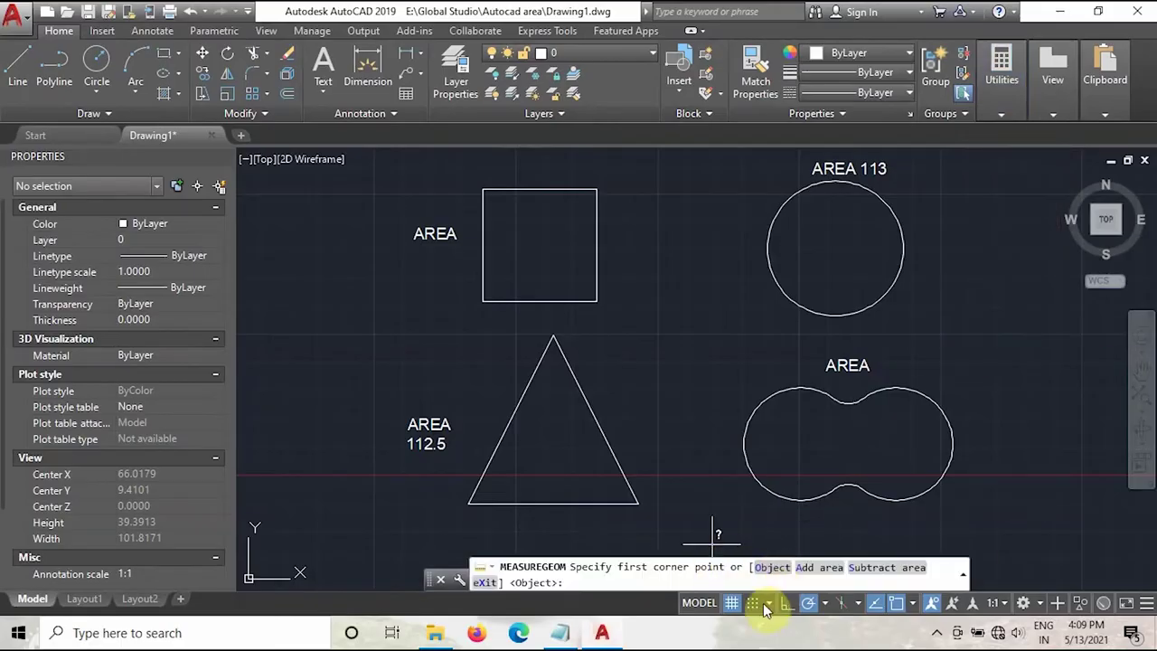
click(772, 576)
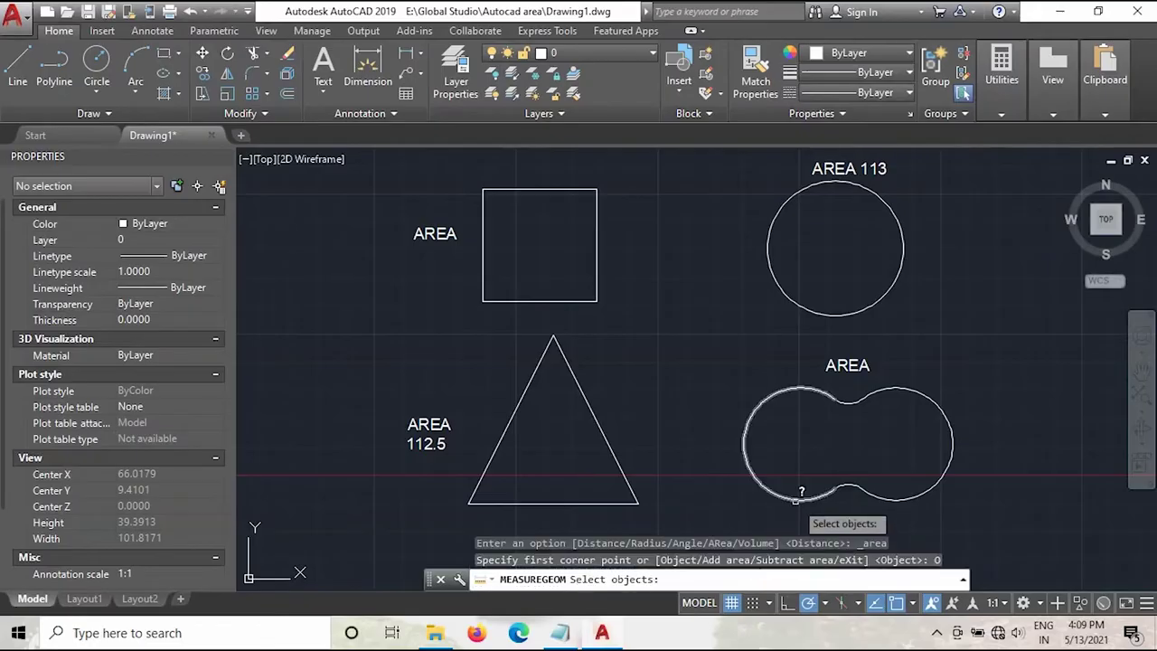
click(800, 496)
click(859, 493)
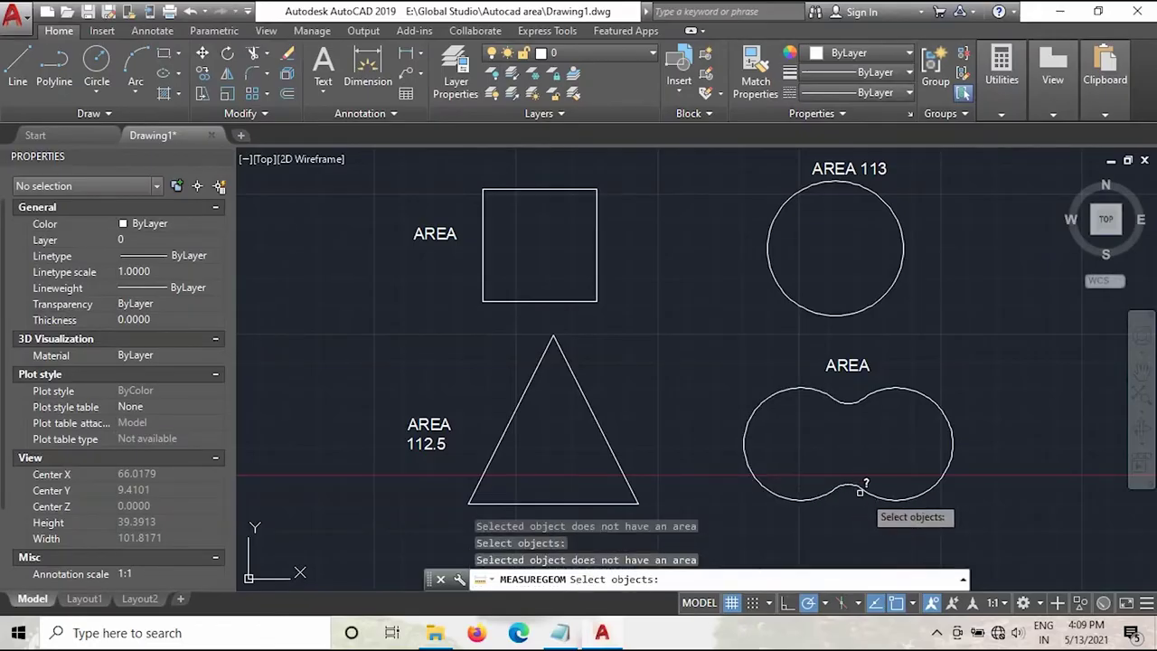
key(Escape)
key(Escape)
click(1001, 115)
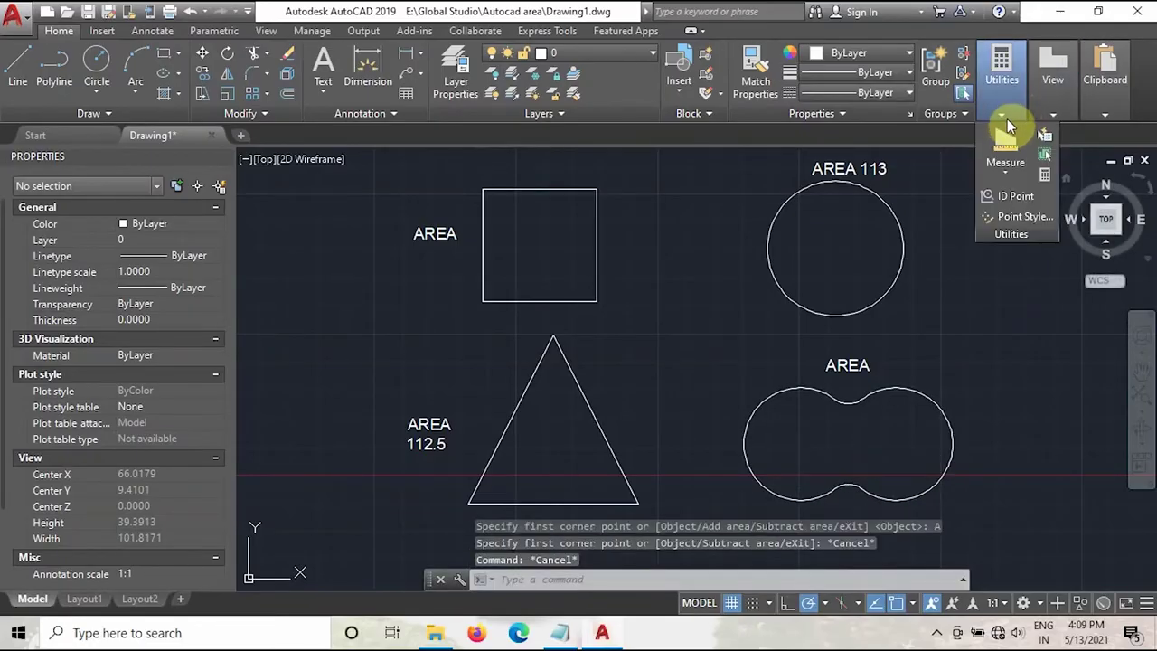
click(998, 170)
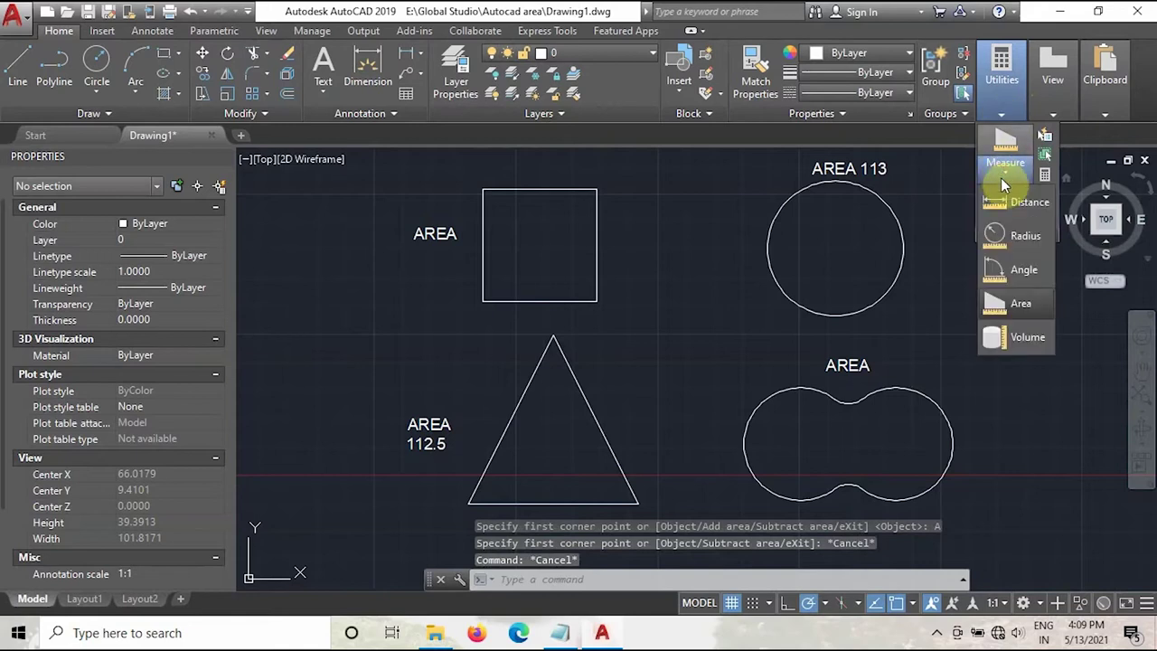
click(1020, 310)
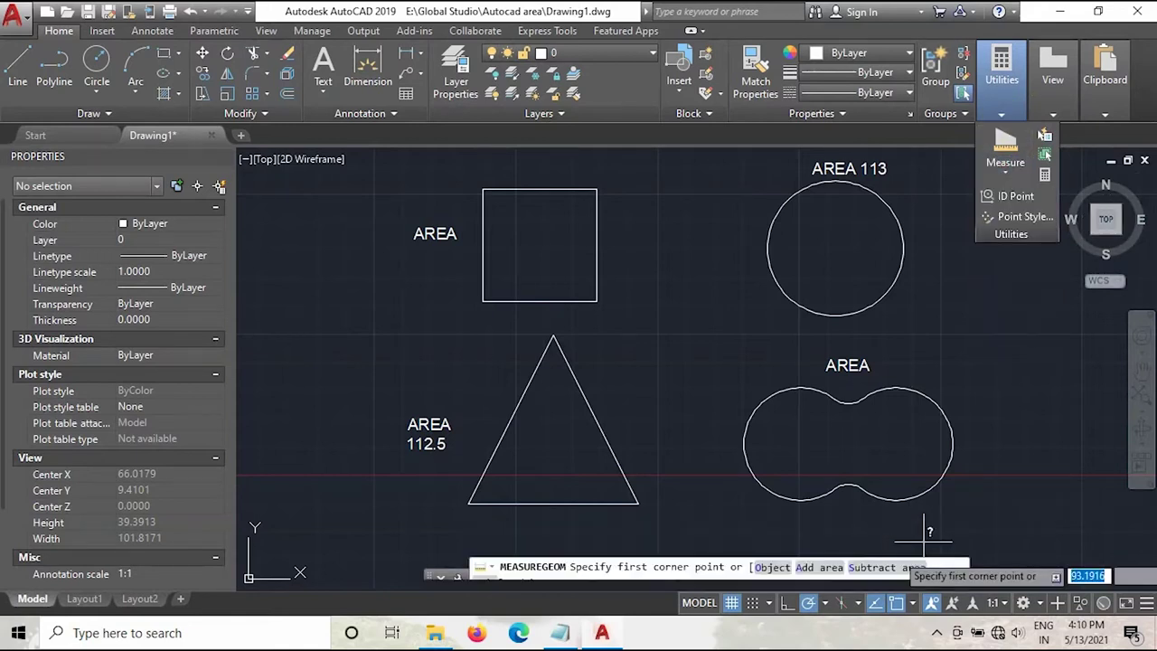
click(816, 579)
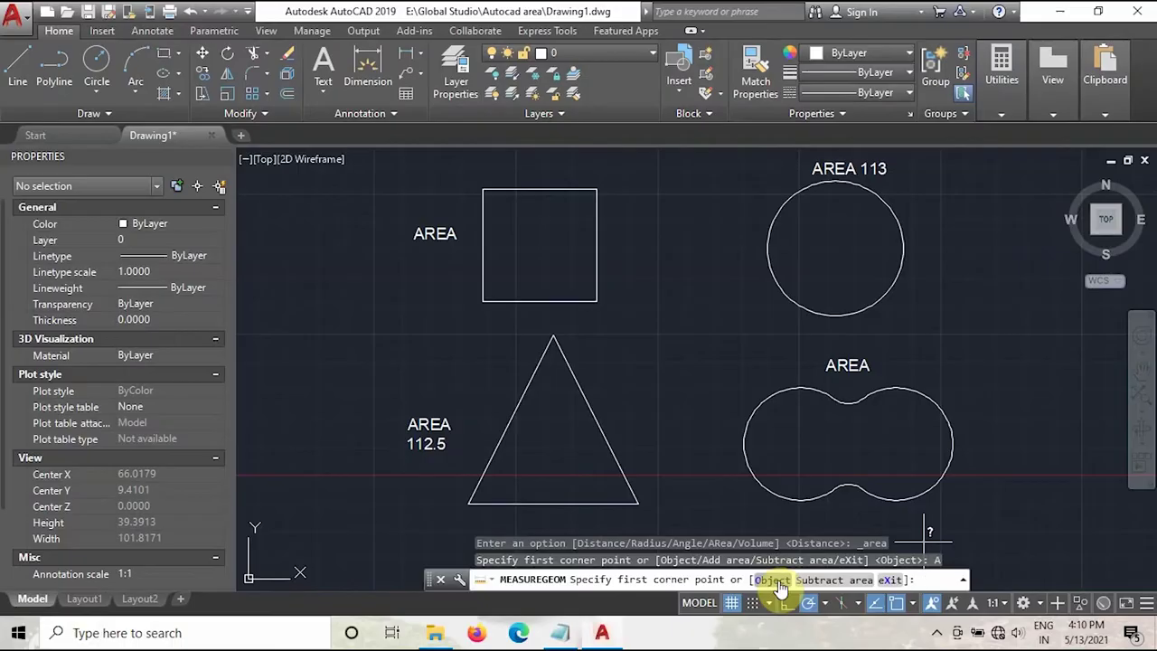
click(780, 582)
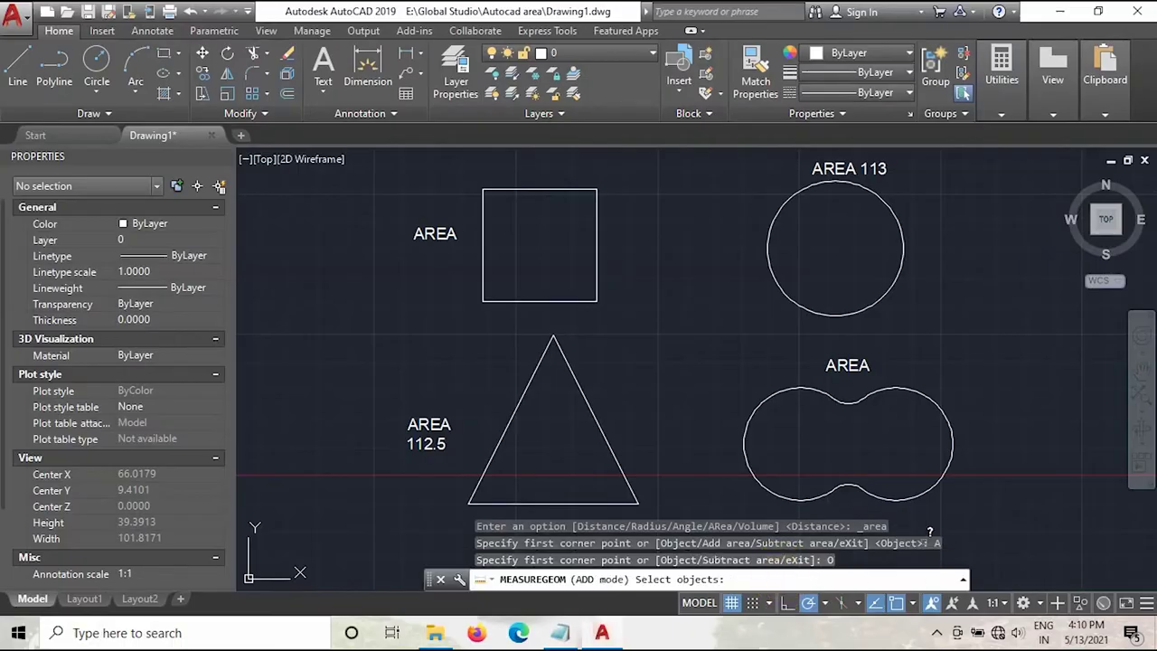
click(817, 485)
click(848, 486)
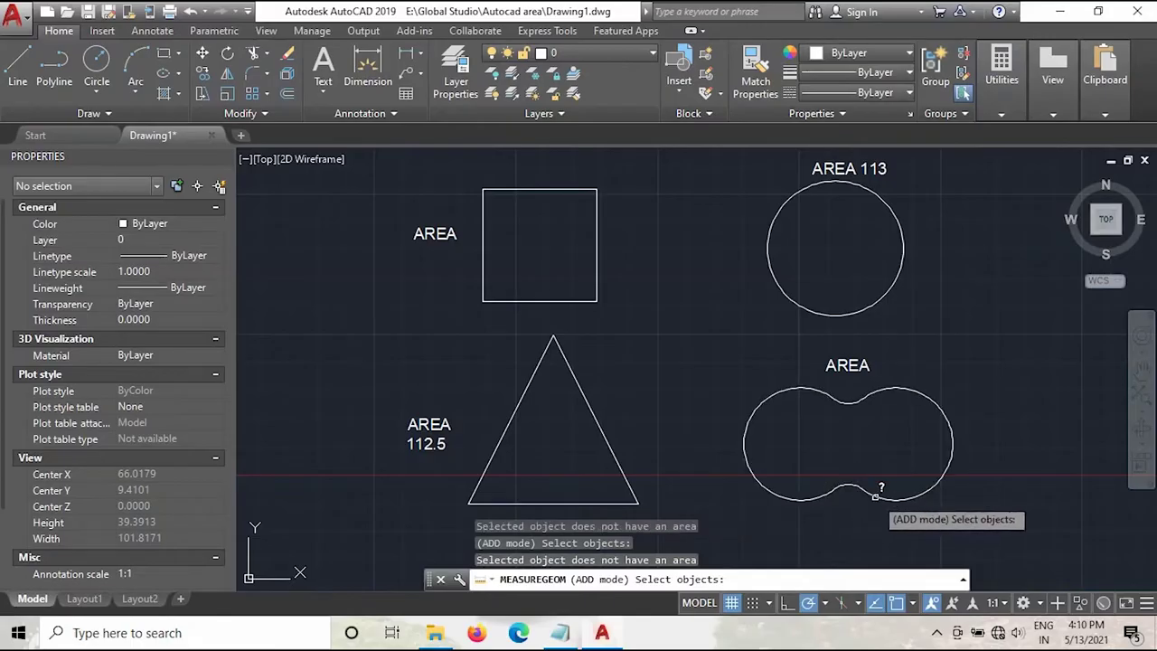
key(Escape)
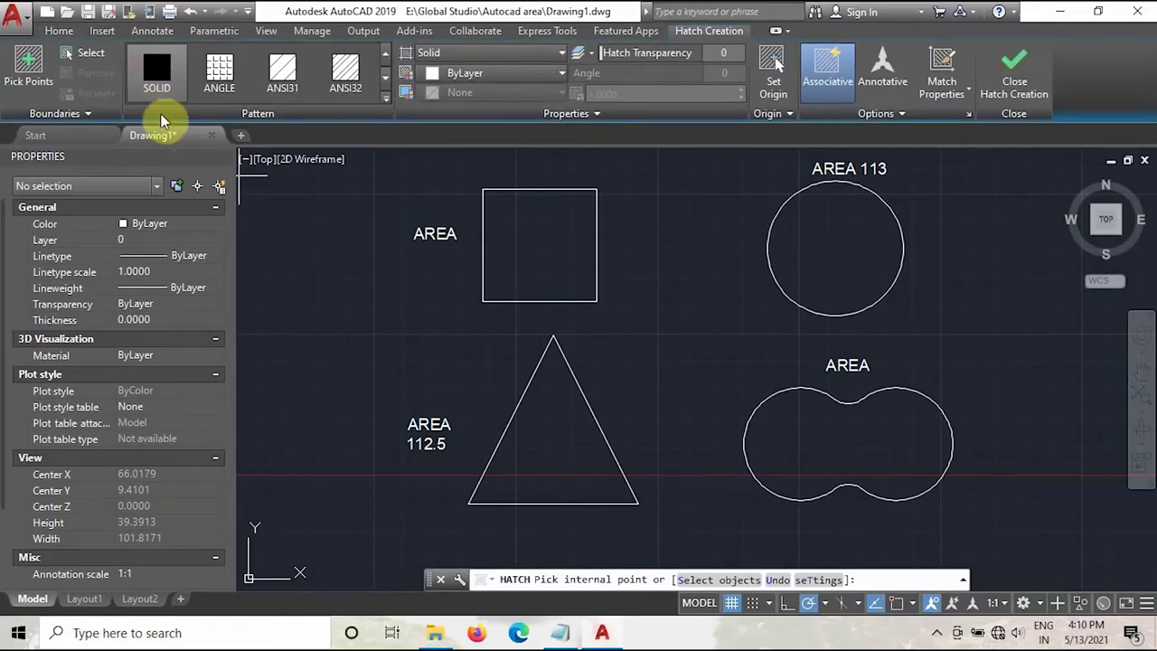
Fill the double-lobed blob with a SOLID hatch pattern.
key(Escape)
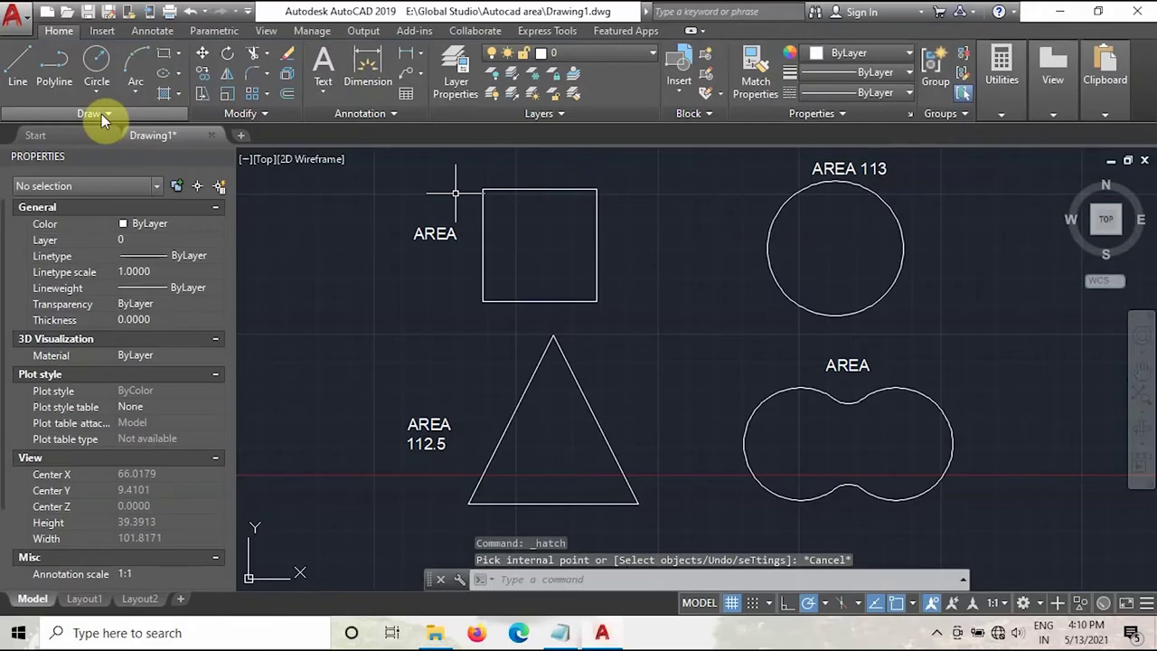
click(161, 94)
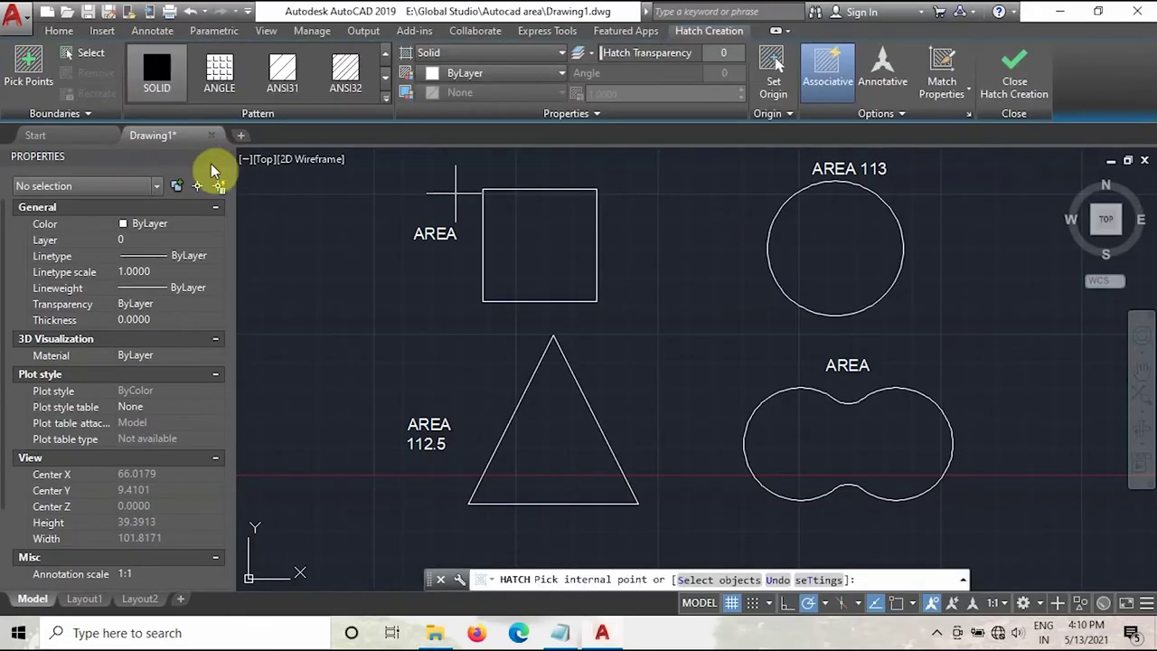
click(154, 82)
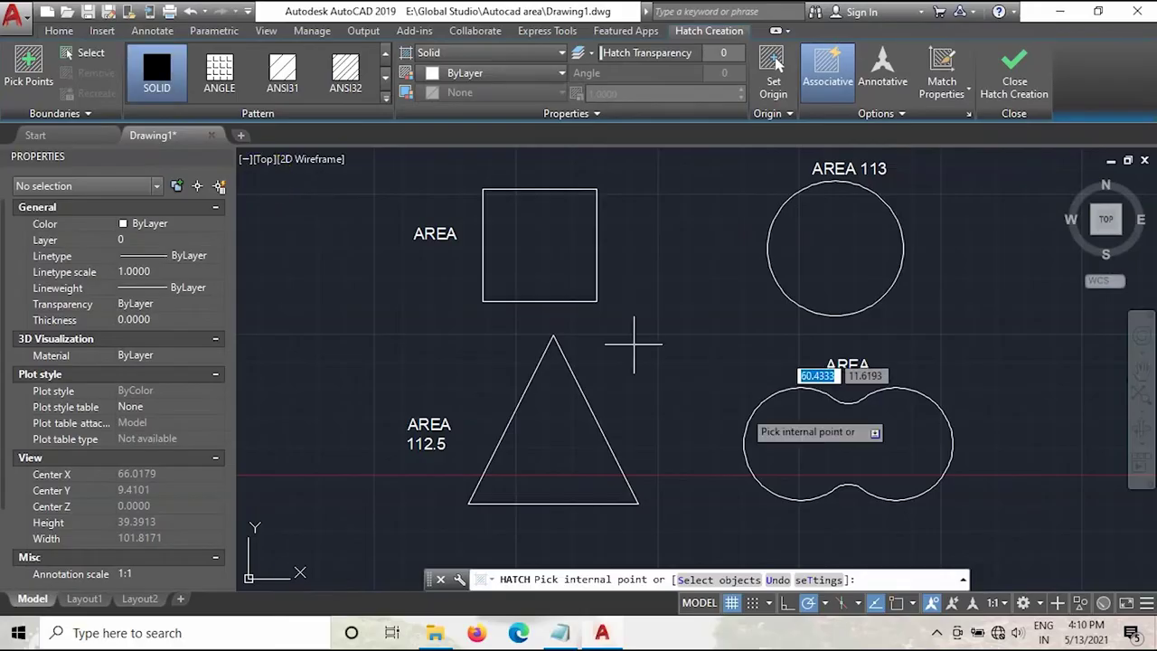
click(808, 440)
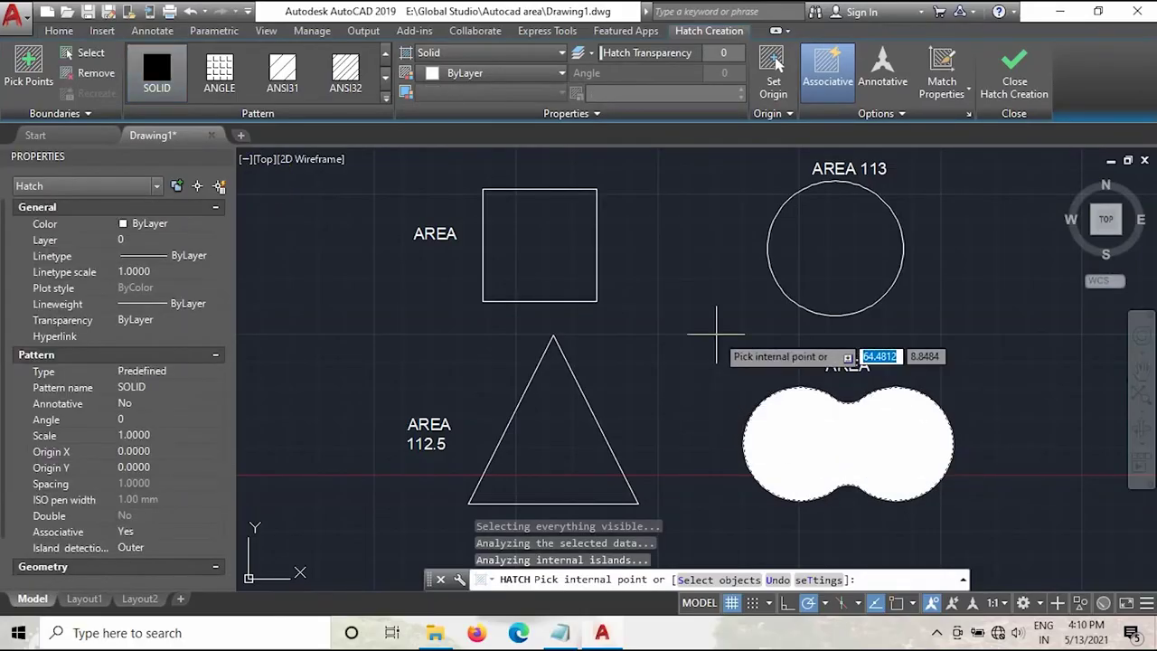
click(1008, 78)
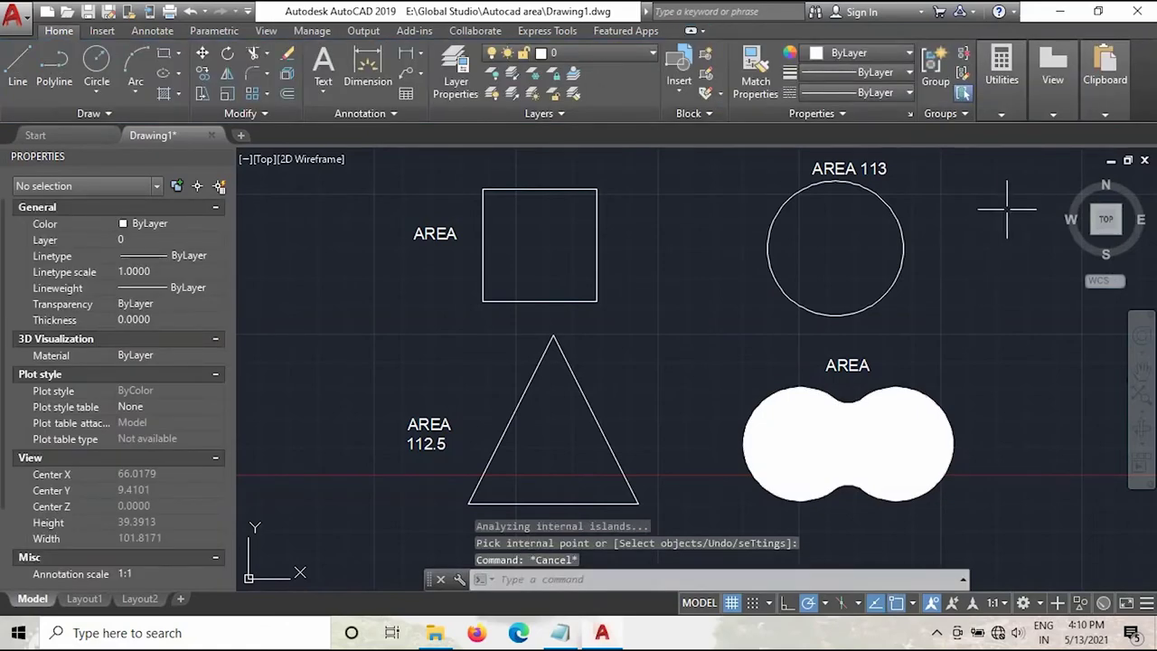
click(994, 116)
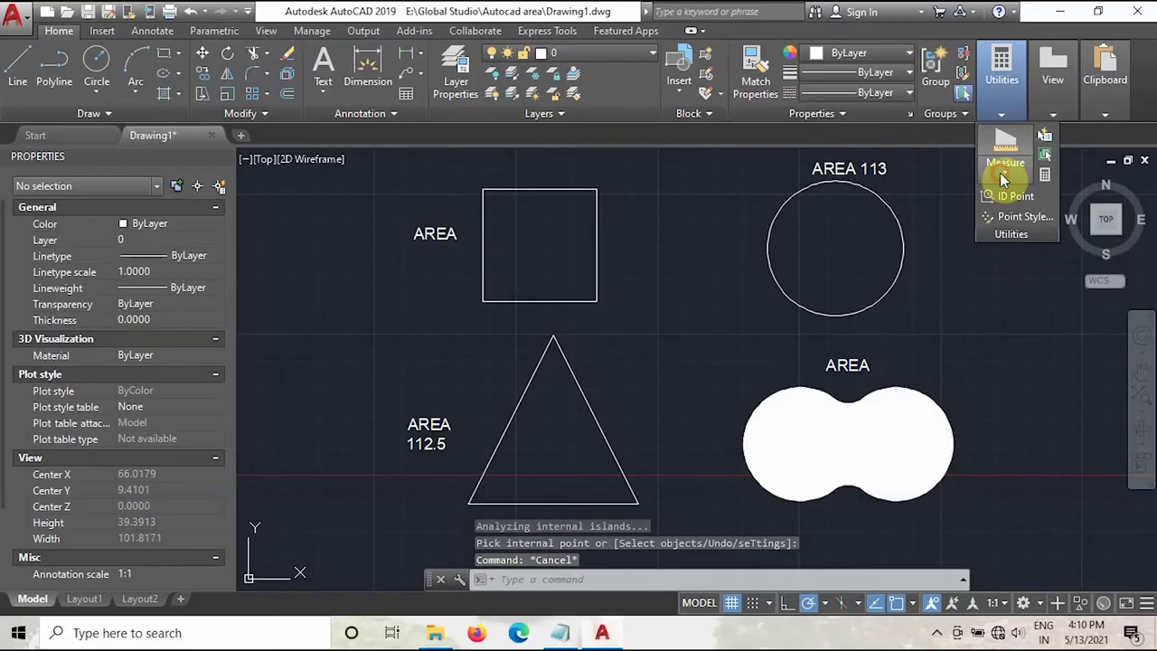
Measure the hatched blob as an object: Area 152.8810, Perimeter 49.5451.
click(1000, 173)
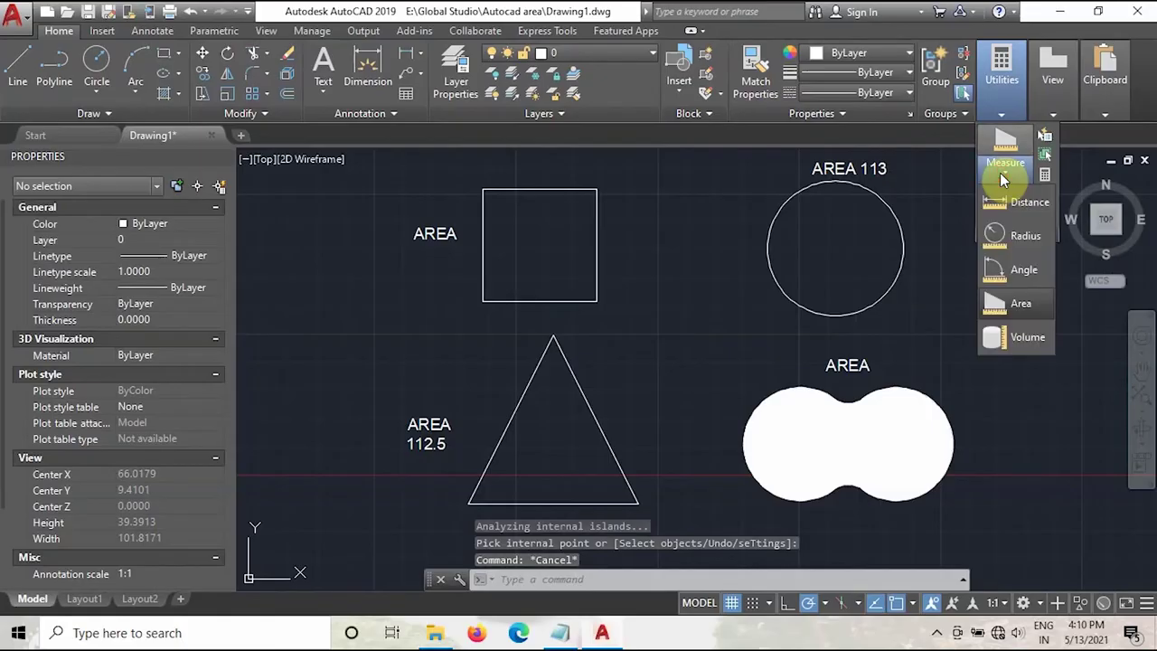
click(1019, 304)
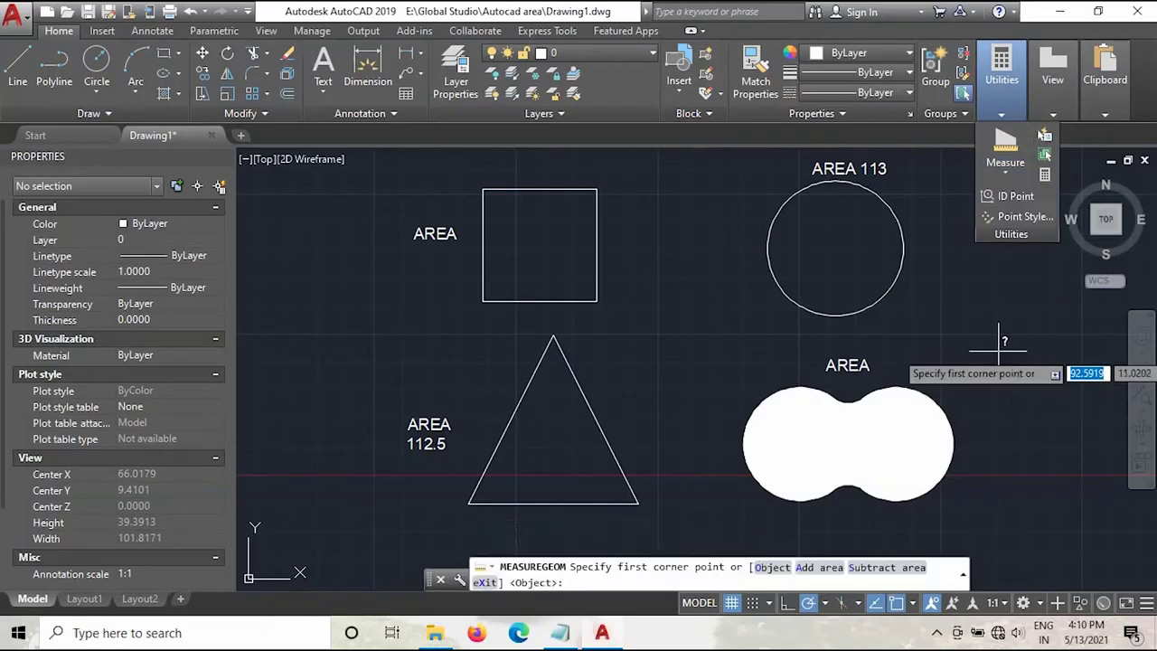
click(774, 567)
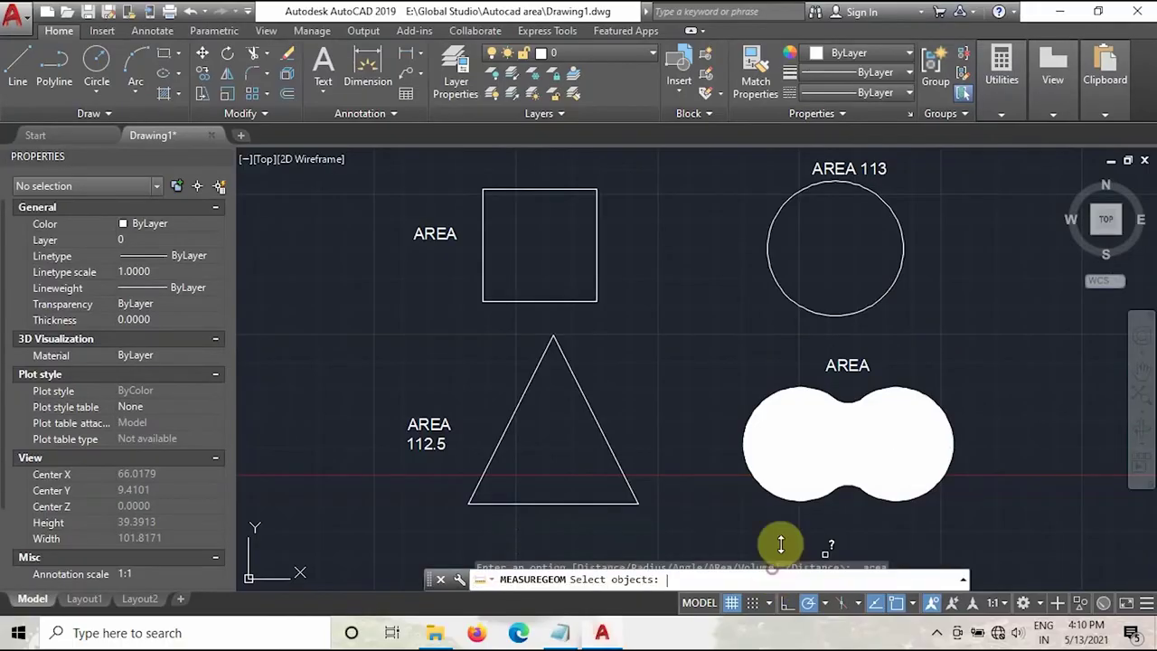
click(824, 442)
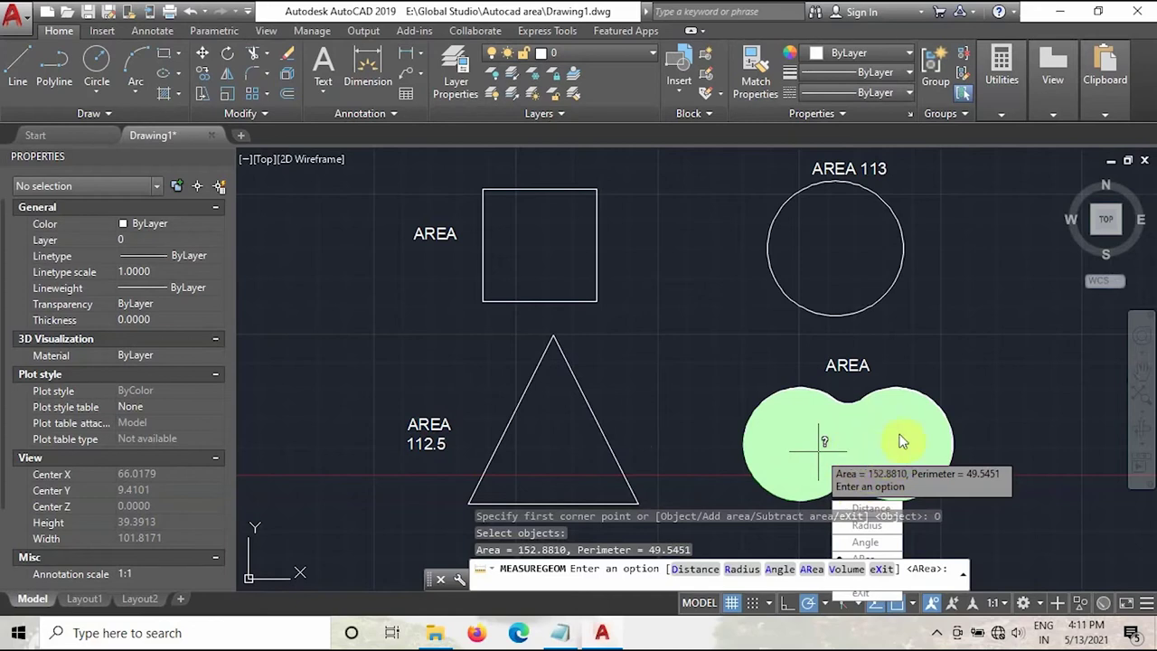
key(Escape)
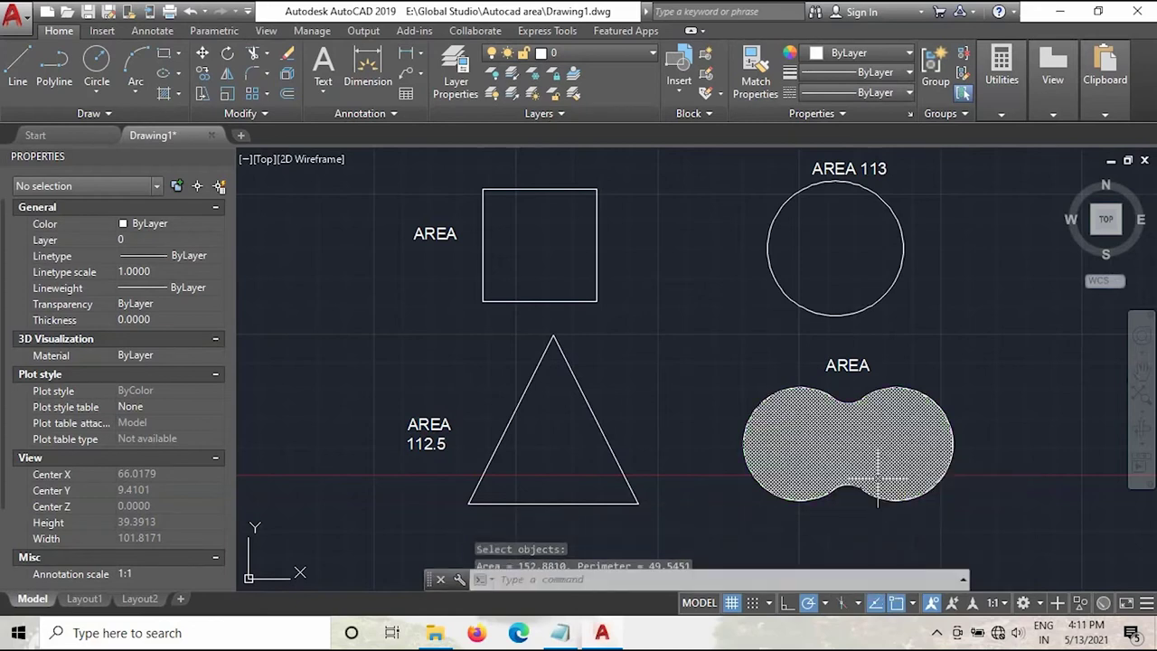
Fill the inside of the triangle with a solid hatch.
click(166, 97)
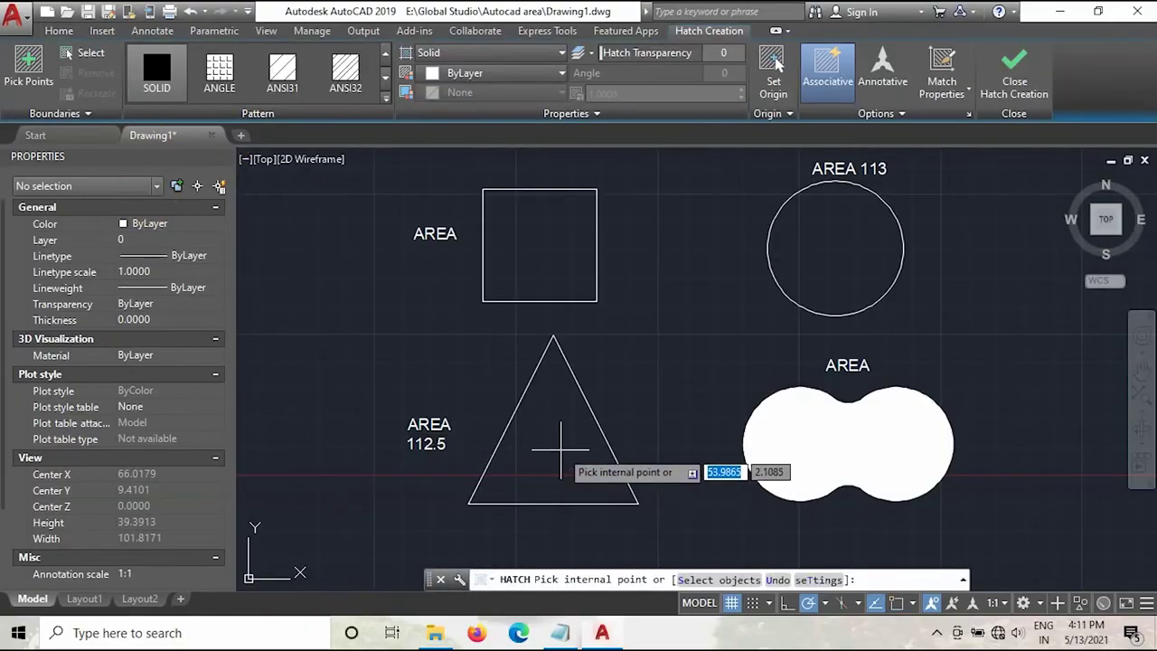
click(561, 448)
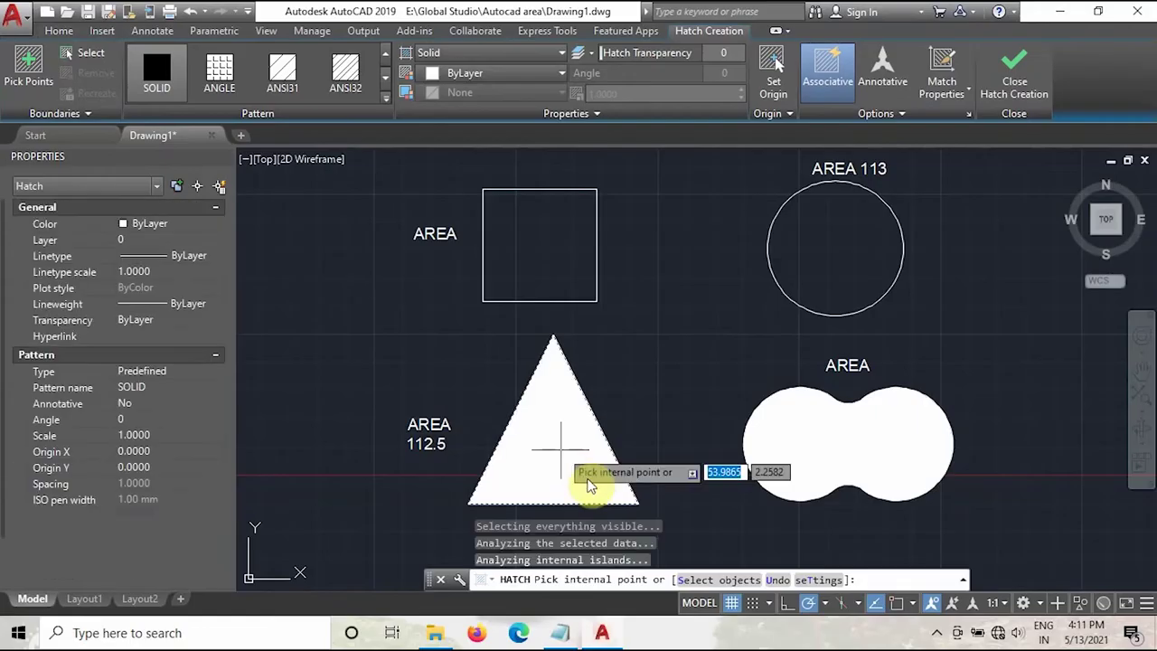
click(1013, 73)
key(Escape)
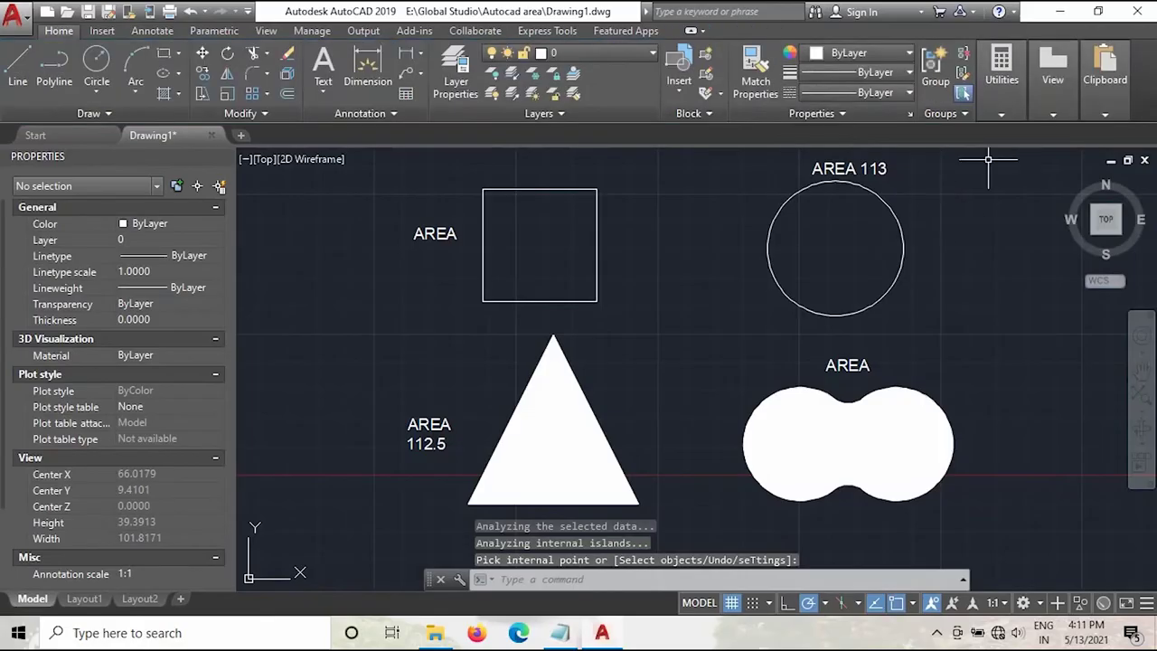
Measure the hatched triangle as an object: Area 112.5, Perimeter 48.541.
click(1002, 117)
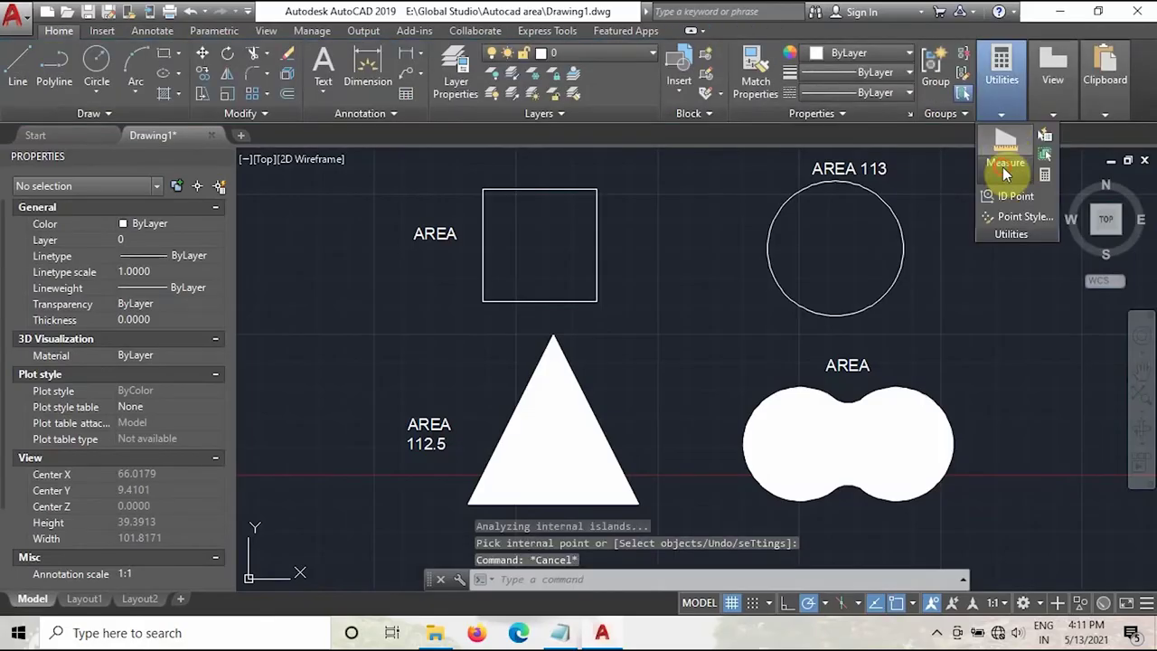
click(1004, 165)
click(1020, 307)
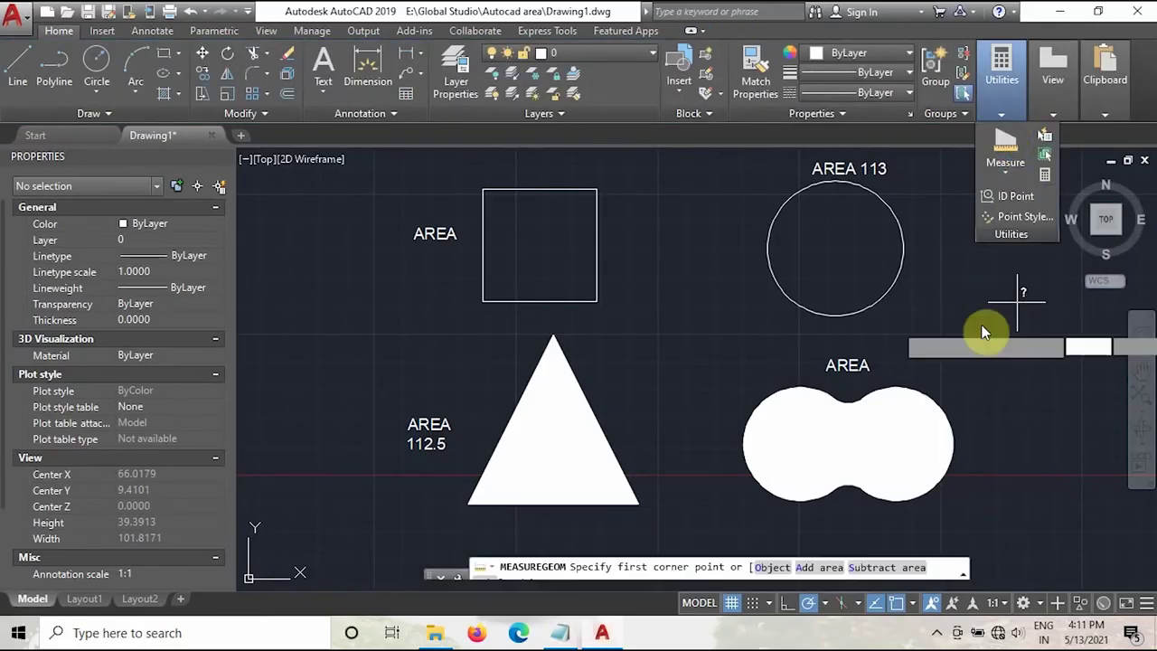
click(774, 568)
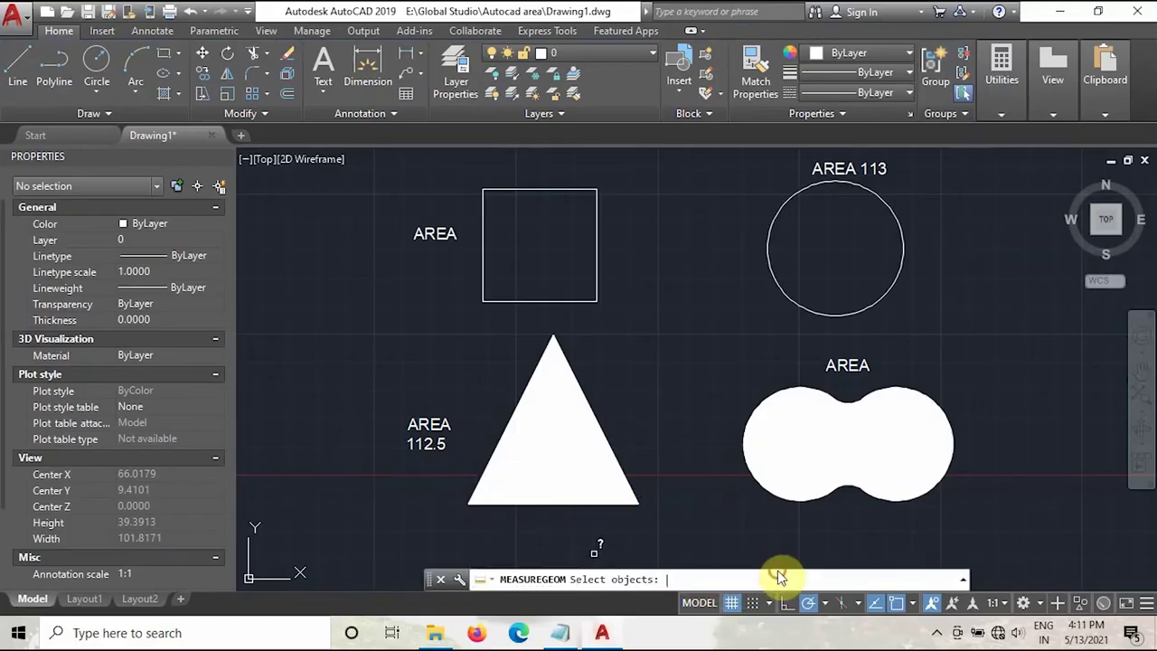
click(564, 434)
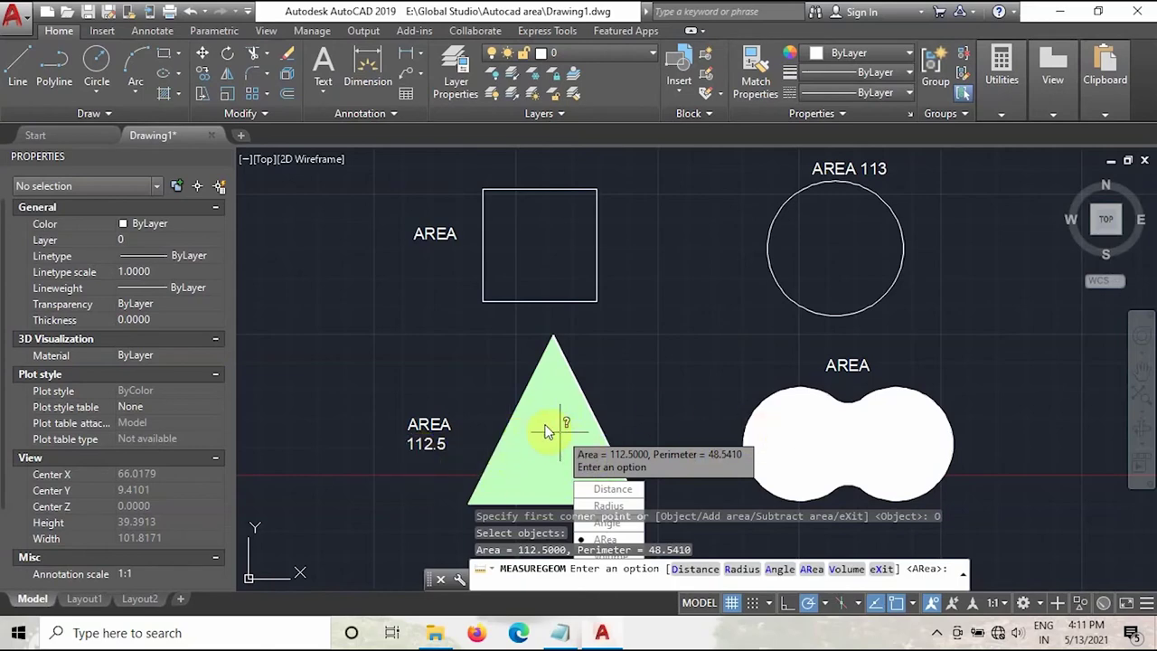
key(Escape)
Erase the triangle's solid hatch so only its outline remains, leaving the blob's fill intact.
click(589, 441)
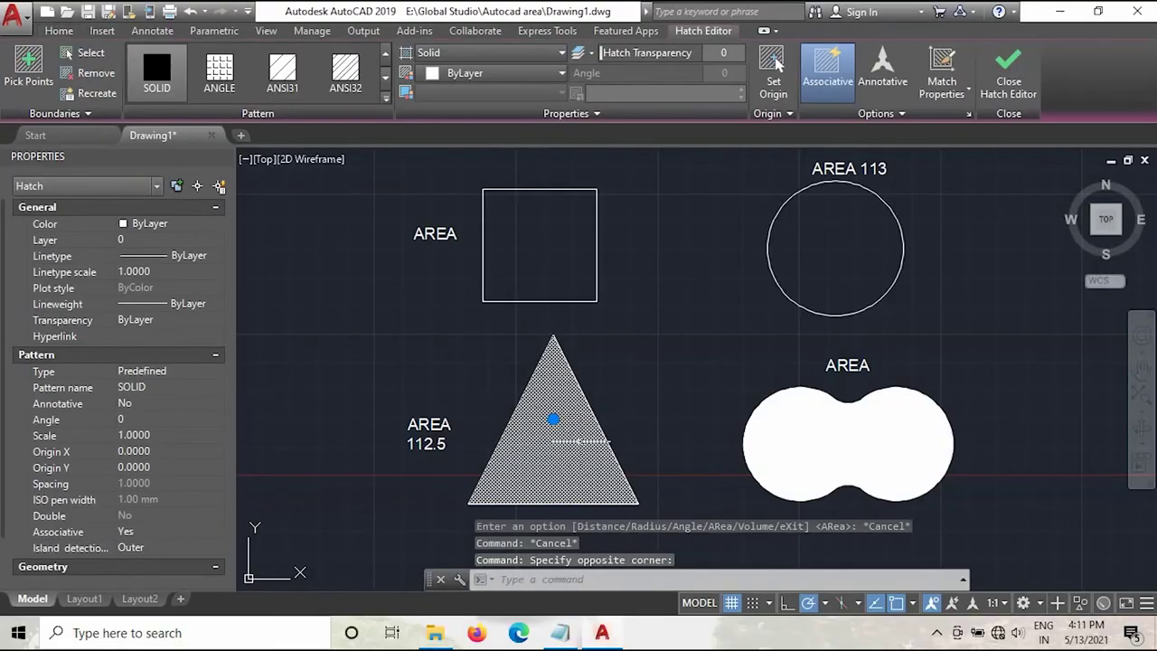
key(Delete)
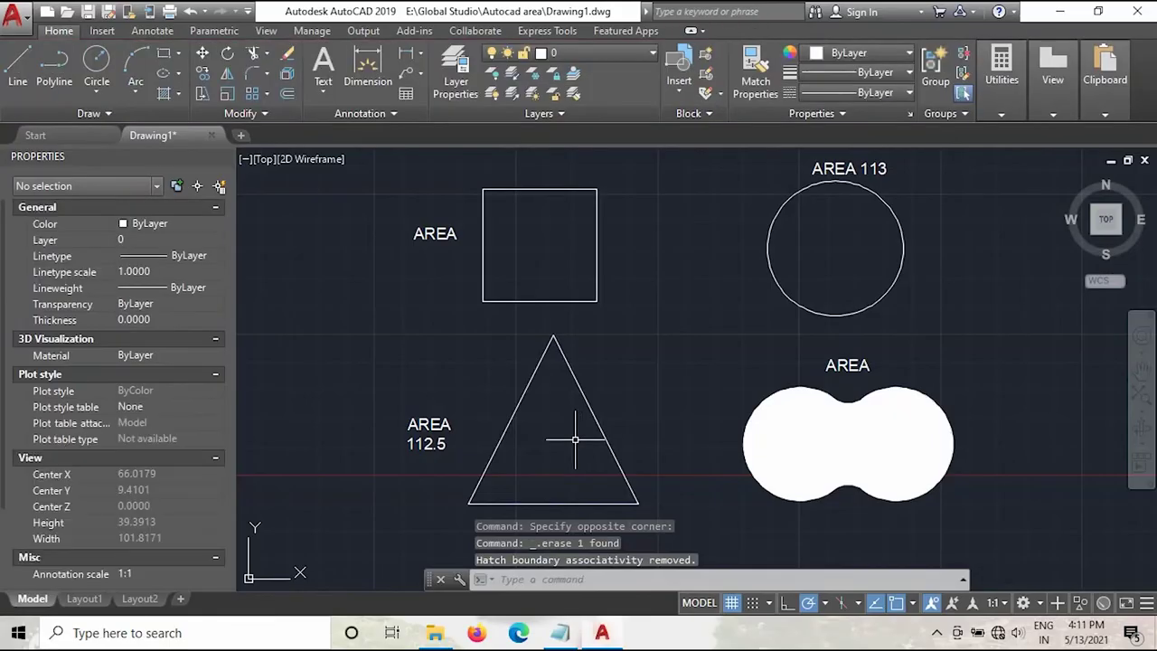
click(761, 449)
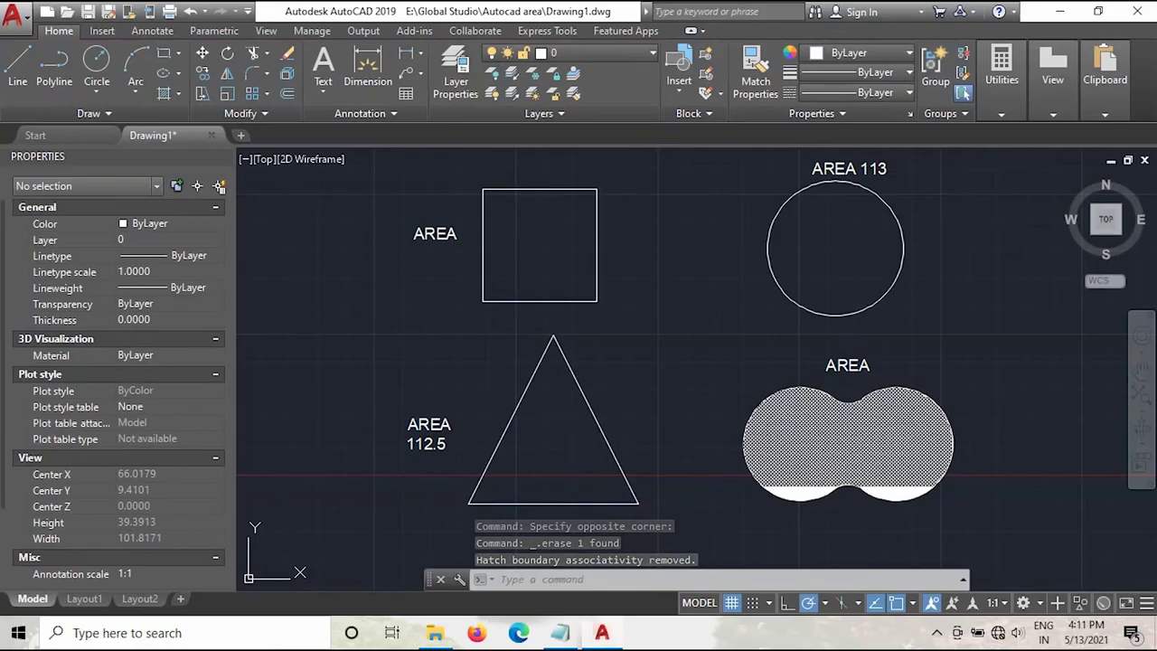
key(Escape)
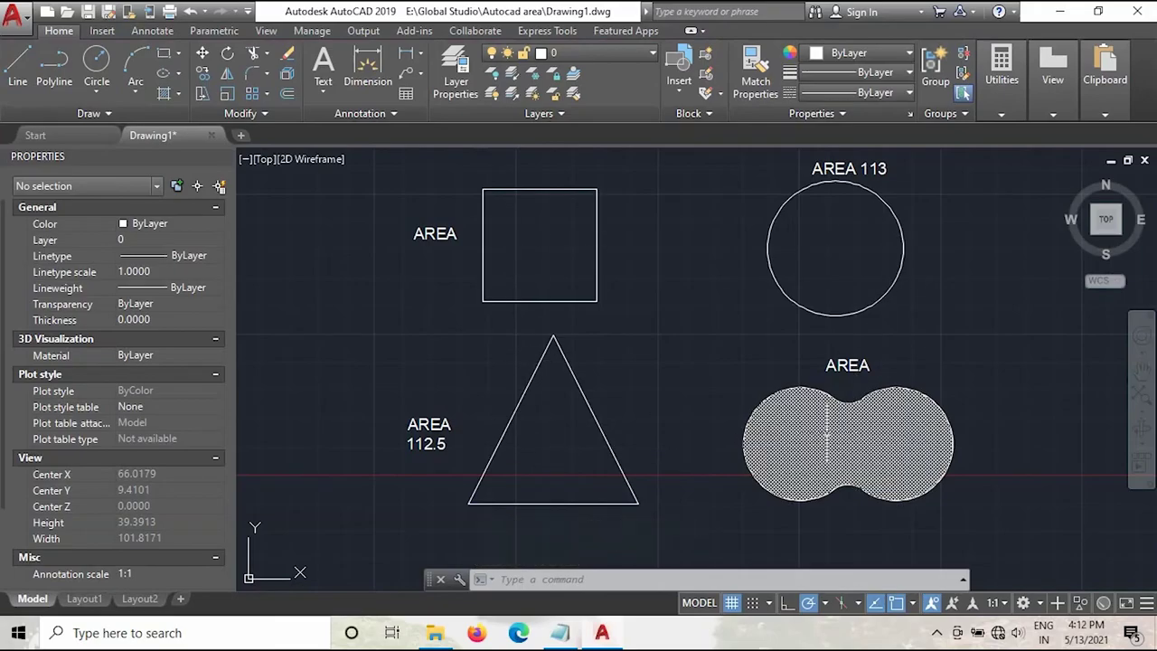
Start Measure Area in Add area mode, picking by Object.
click(1004, 114)
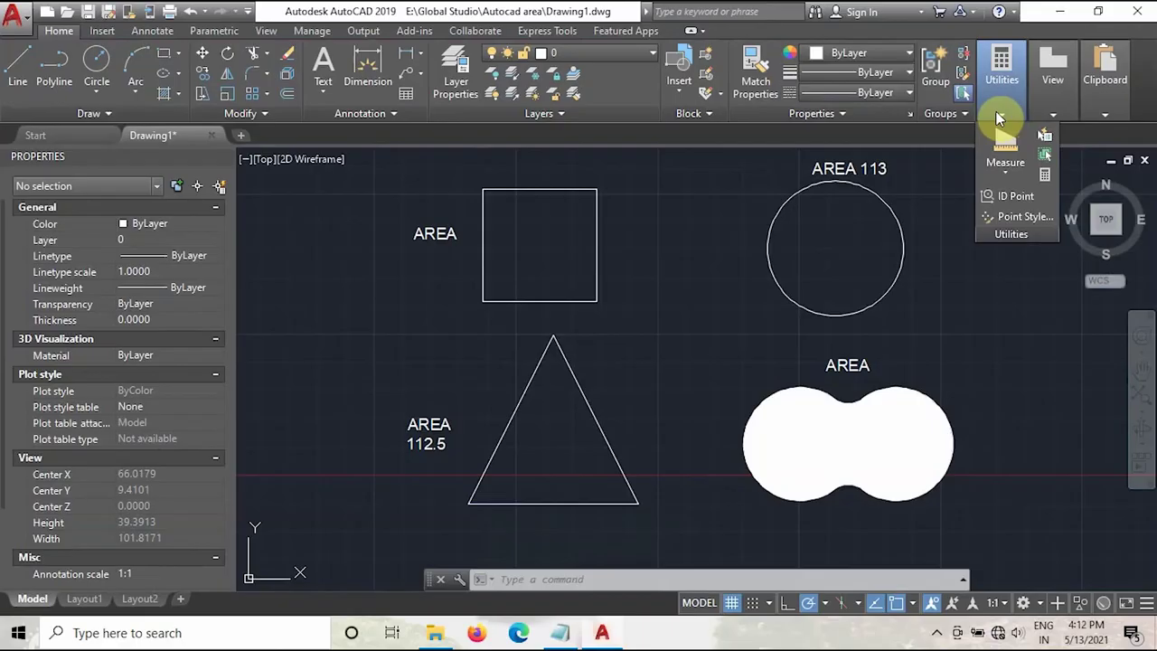
click(1007, 171)
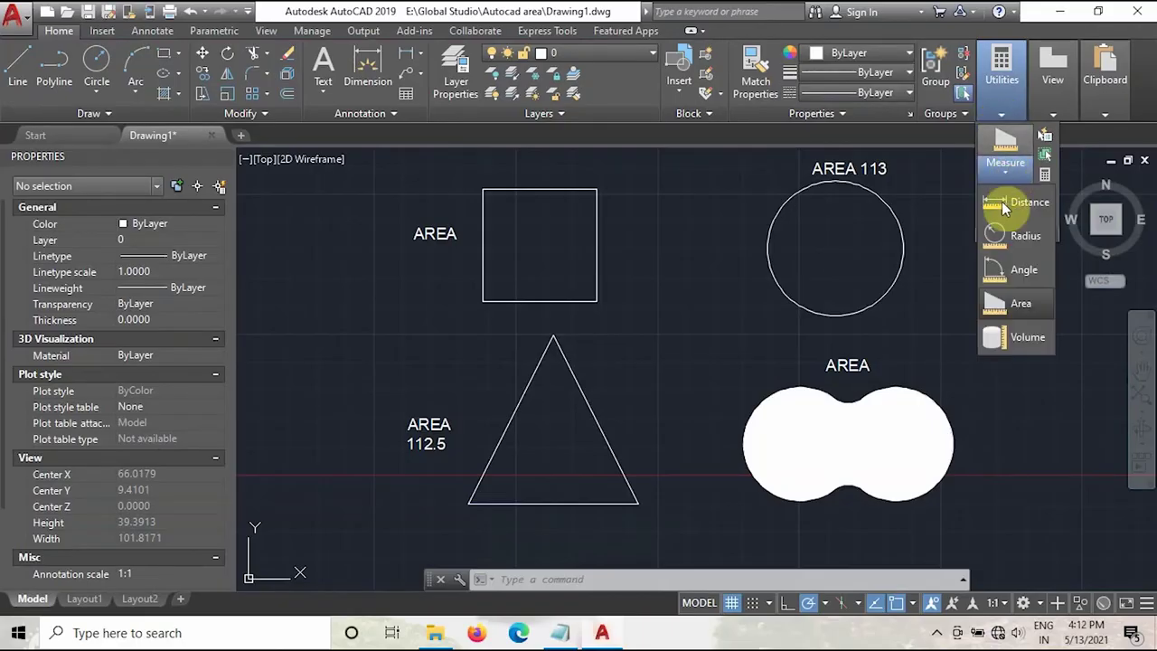
click(1017, 303)
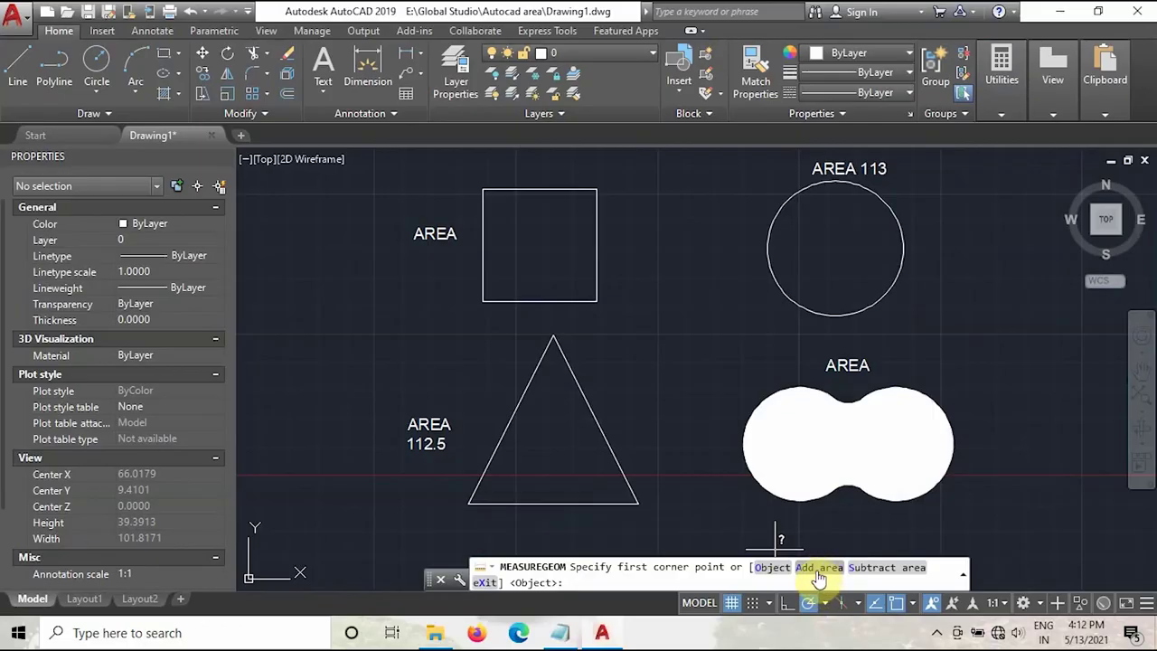
click(818, 572)
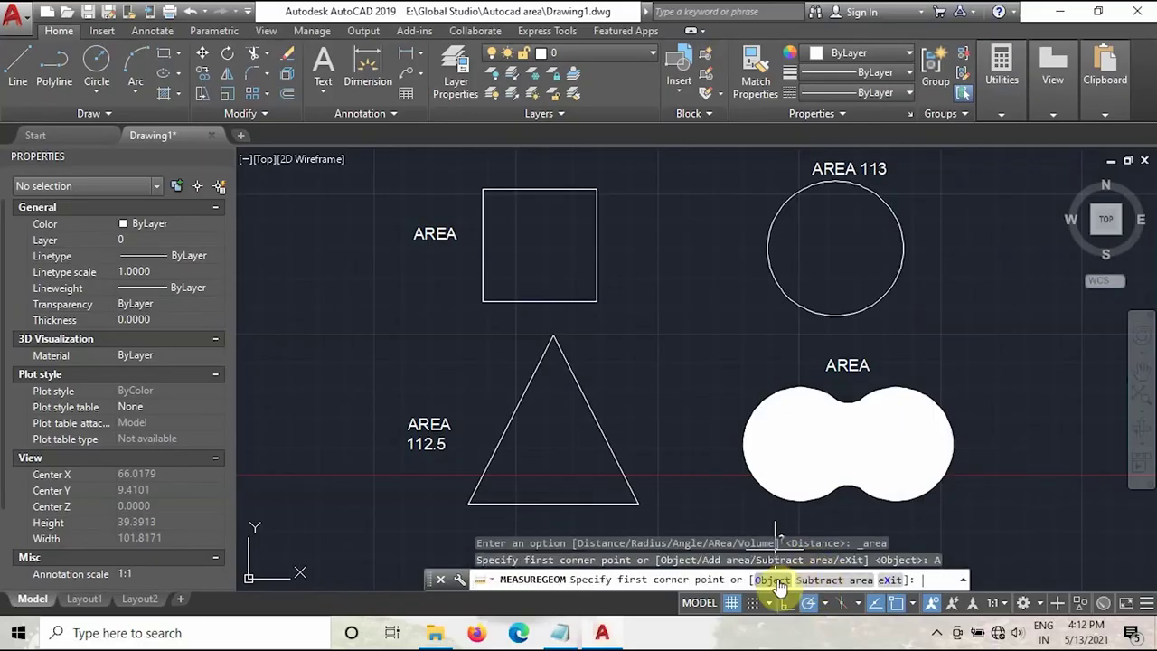
click(771, 581)
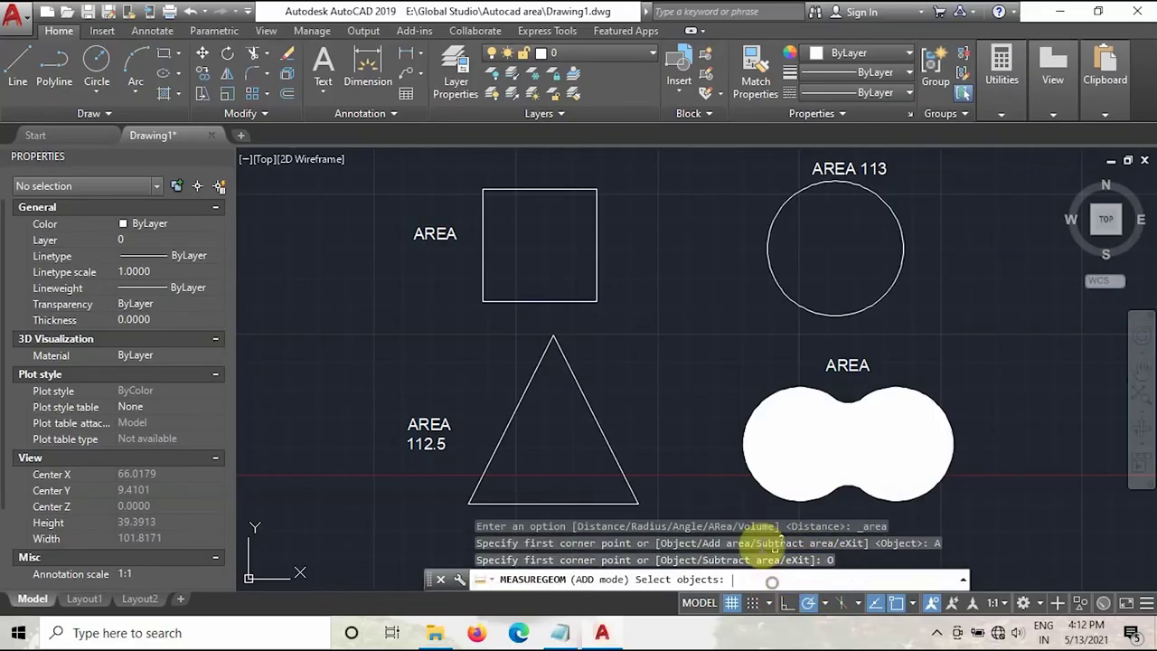
Add the square, circle and blob to the running total of 365.9783.
click(563, 298)
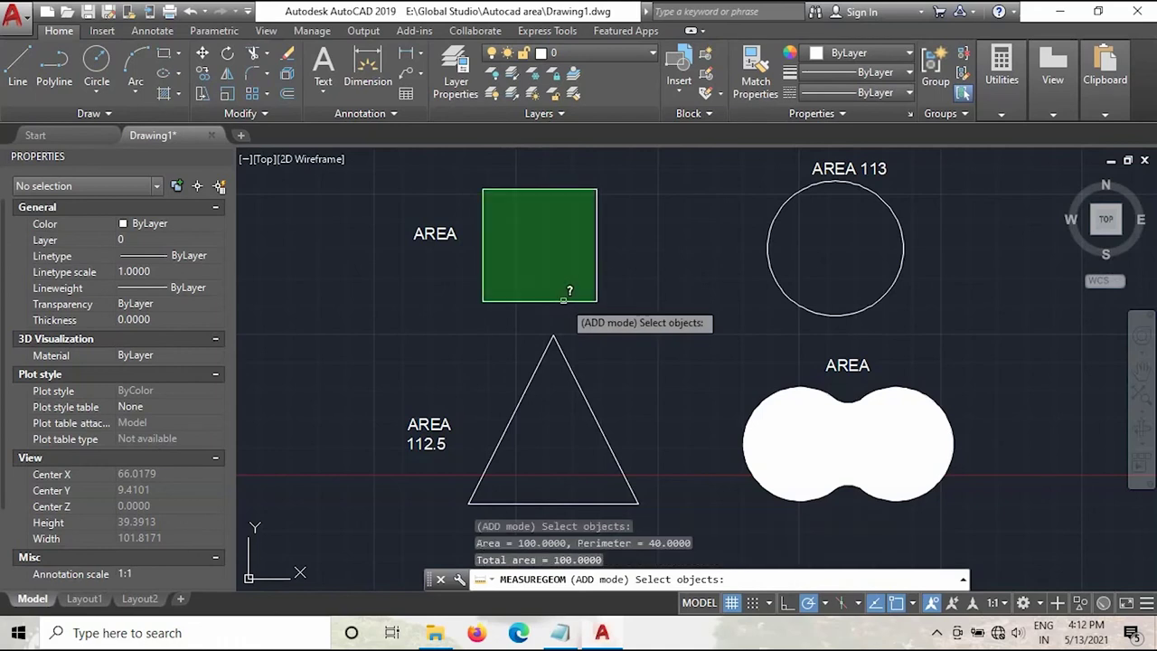
click(800, 304)
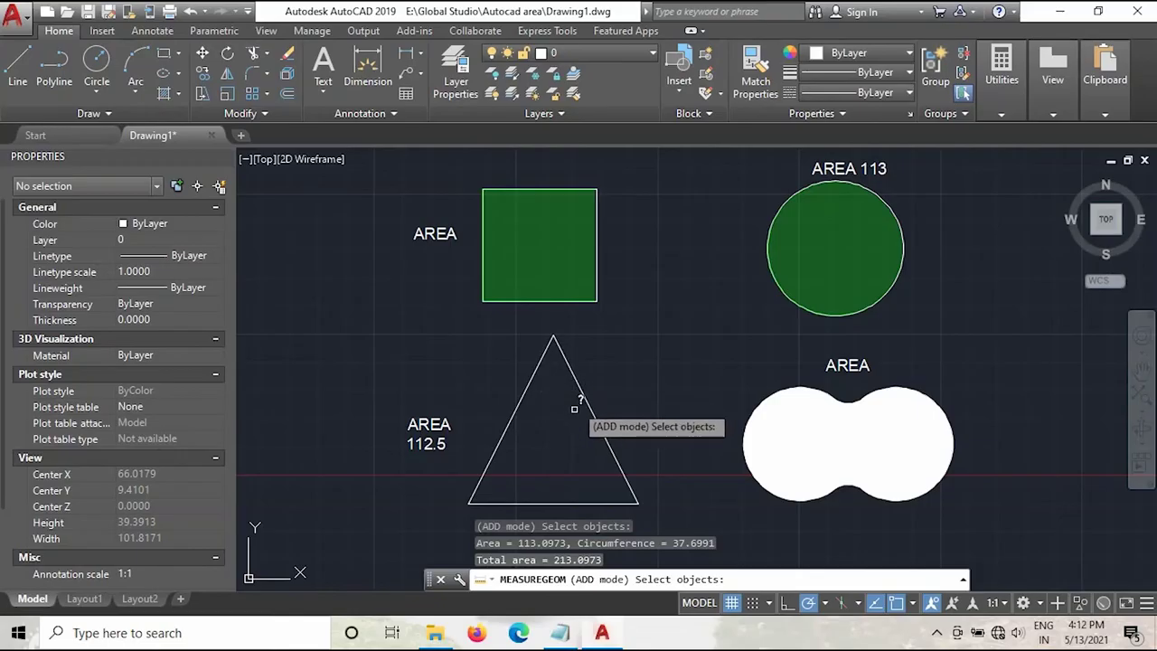
click(794, 443)
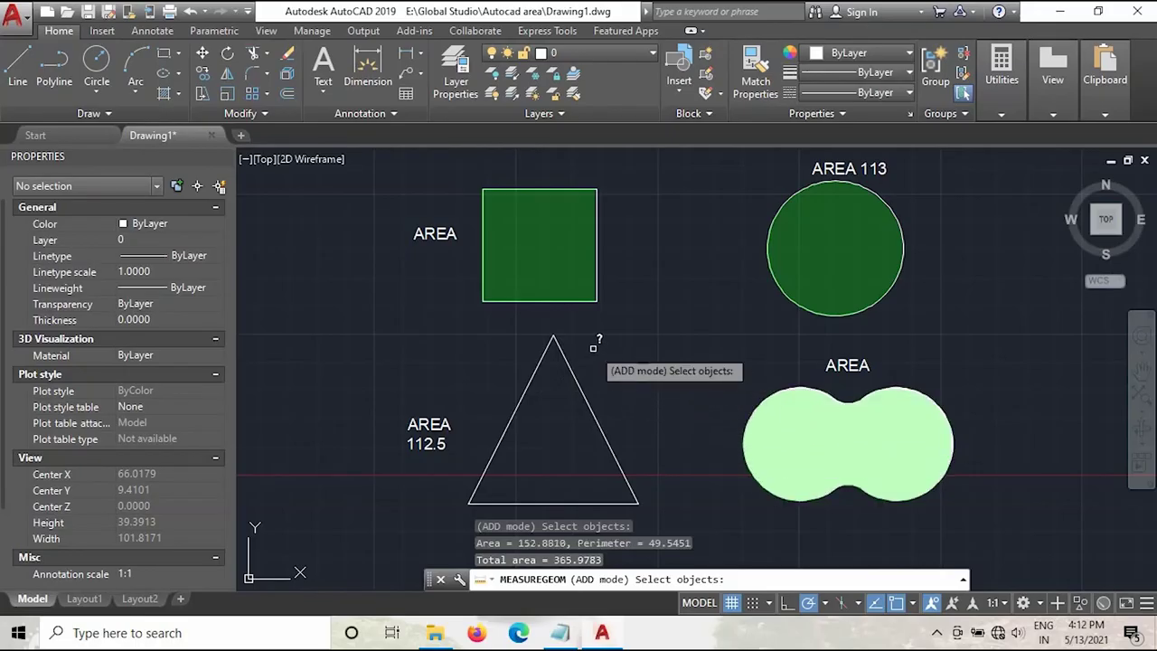
key(Return)
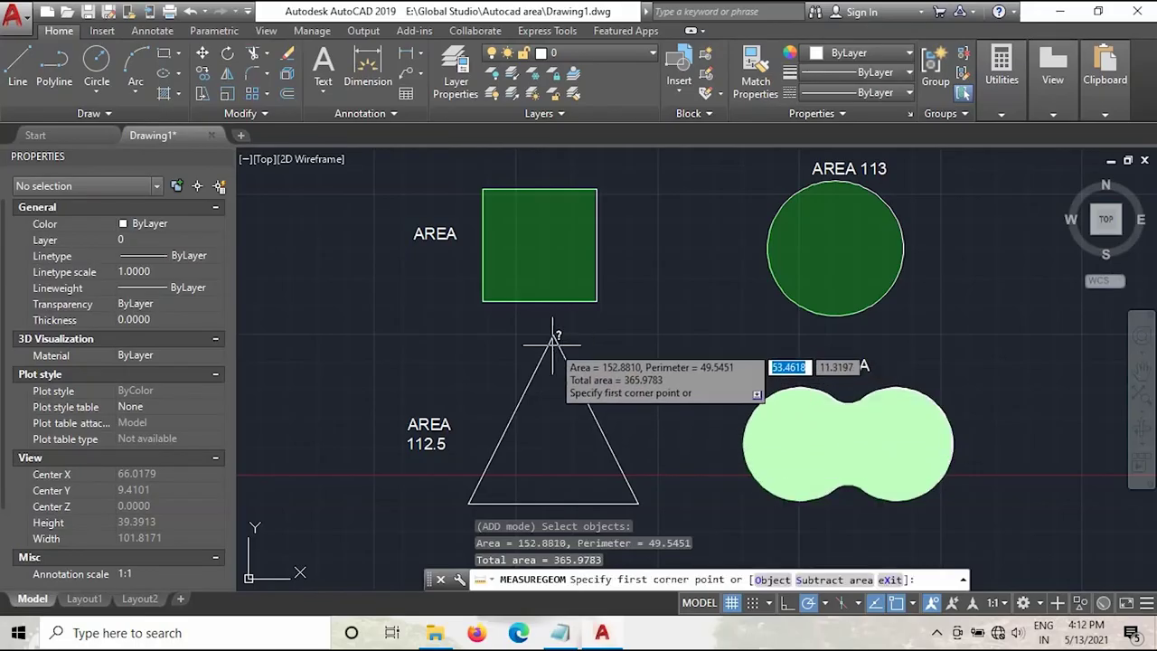
Add the triangle by its apex and two base corners (112.5000), for a total area of 478.4783.
click(553, 338)
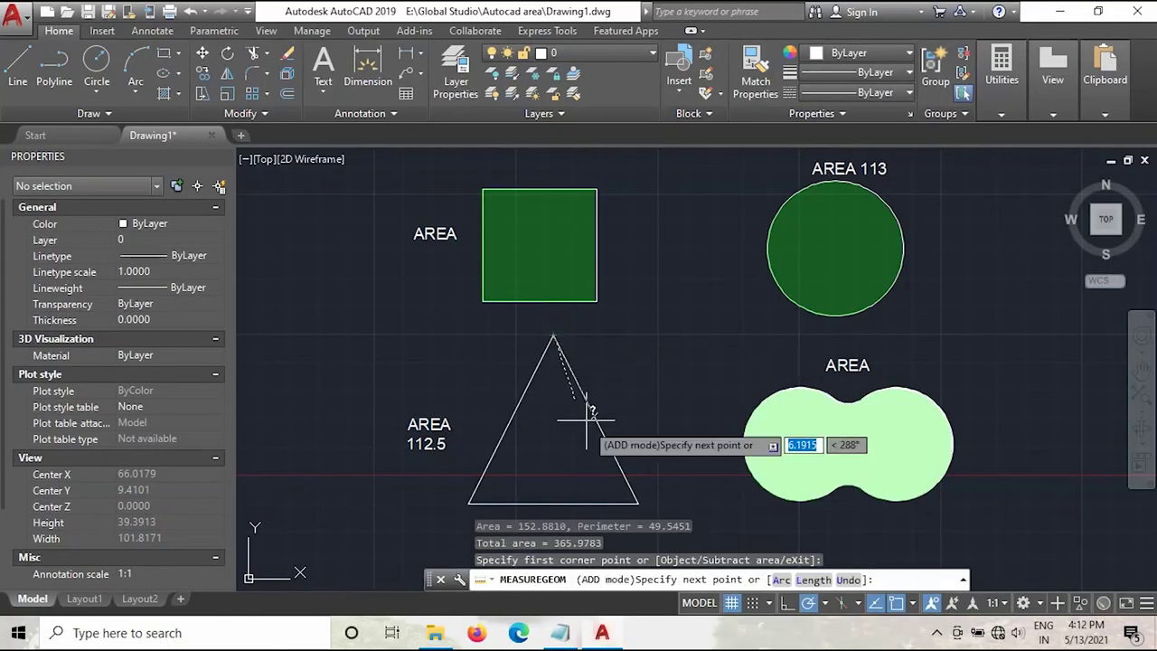
click(639, 504)
click(469, 503)
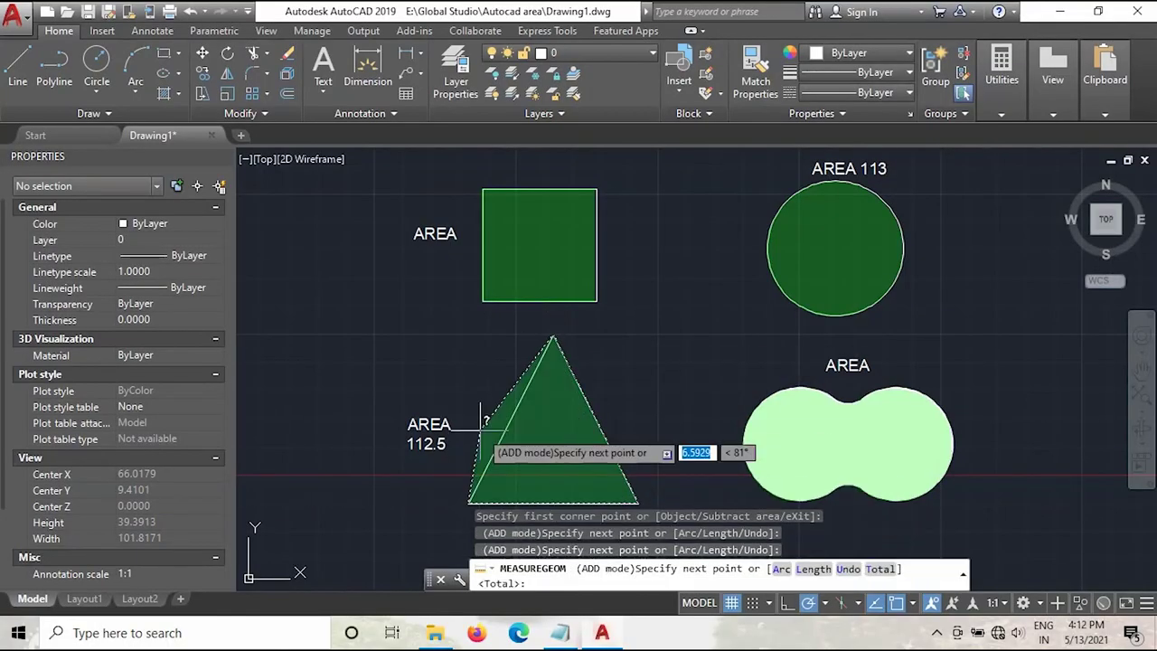
right_click(525, 445)
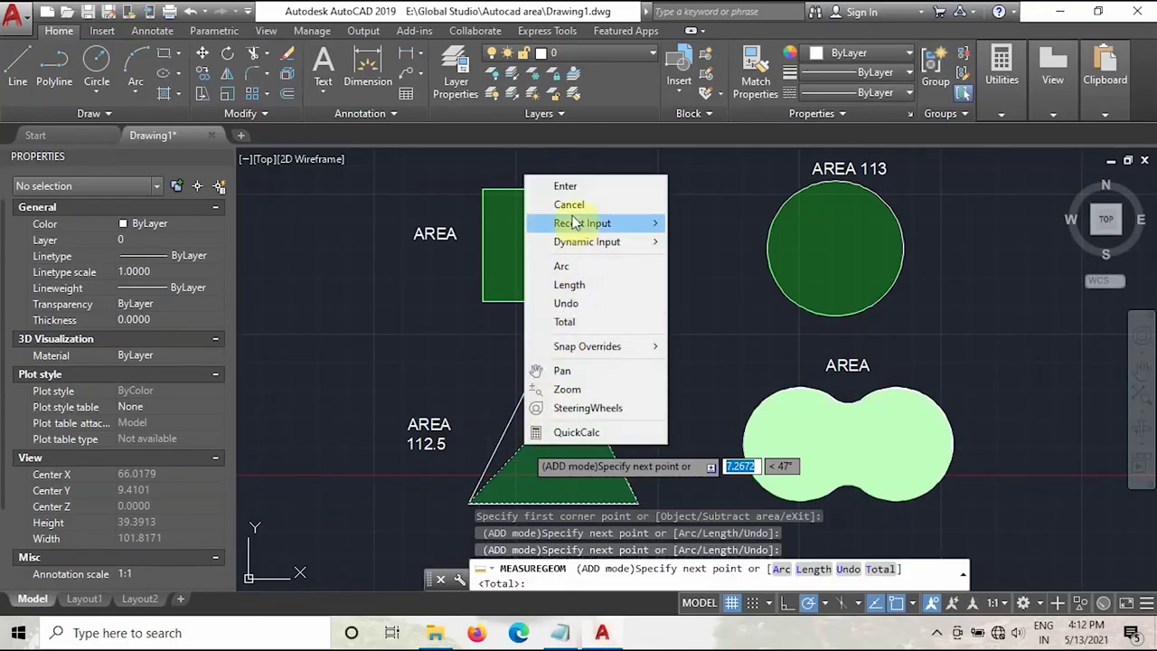
click(567, 187)
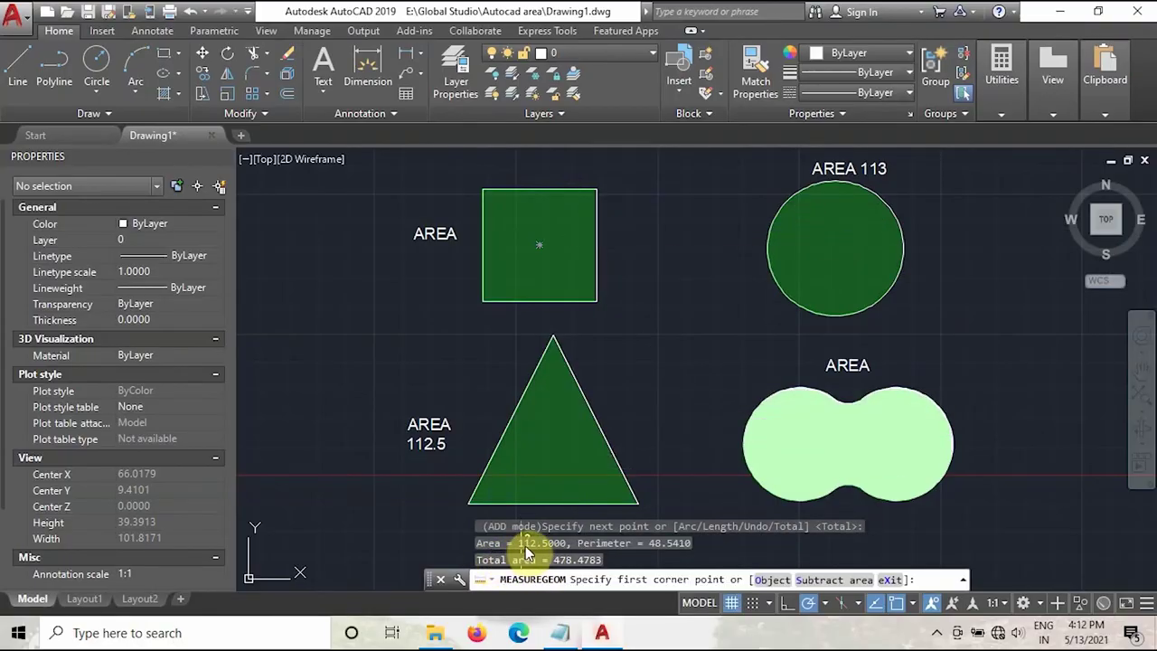
double_click(568, 562)
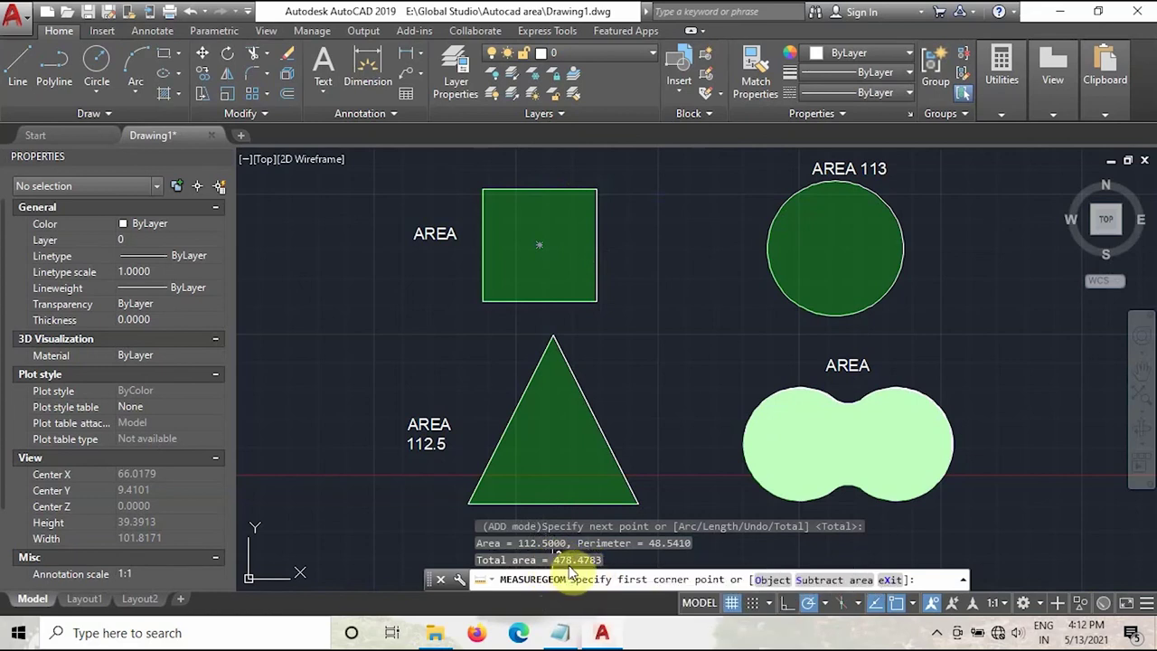